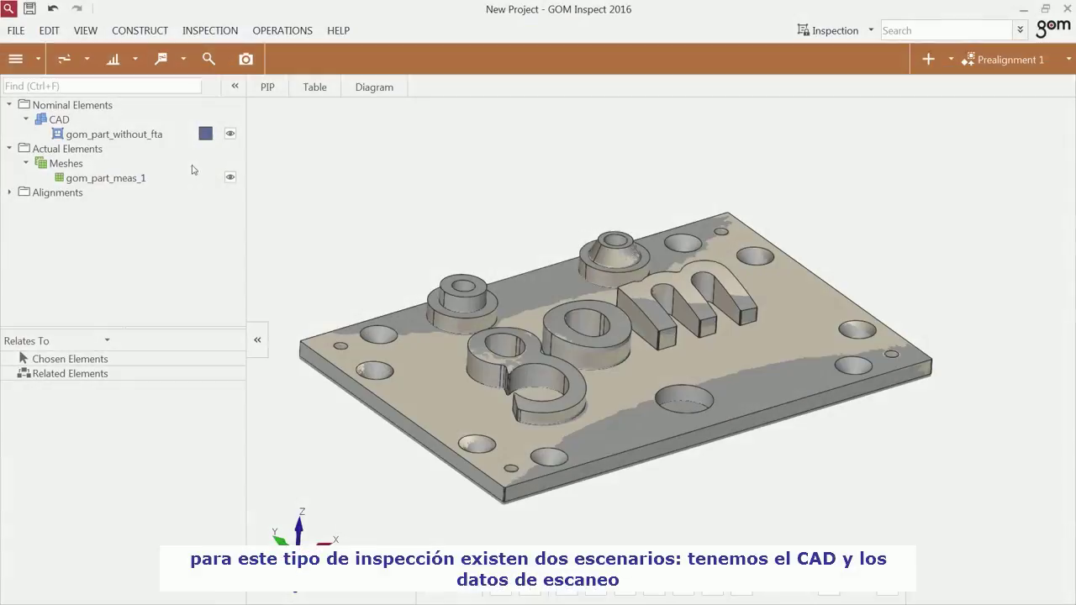
Step: Toggle visibility of CAD part gom_part_without_fta and scan gom_part_meas_1 to compare them
{"action": "left_click", "coordinate": [228, 176]}
{"action": "left_click", "coordinate": [230, 135]}
{"action": "left_click", "coordinate": [230, 177]}
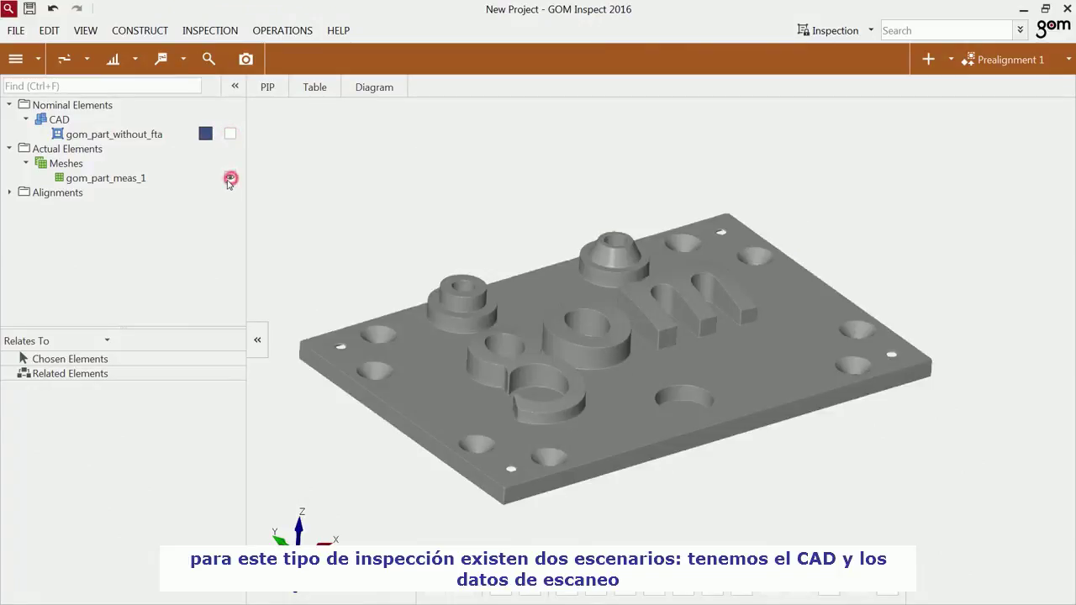
{"action": "left_click", "coordinate": [230, 135]}
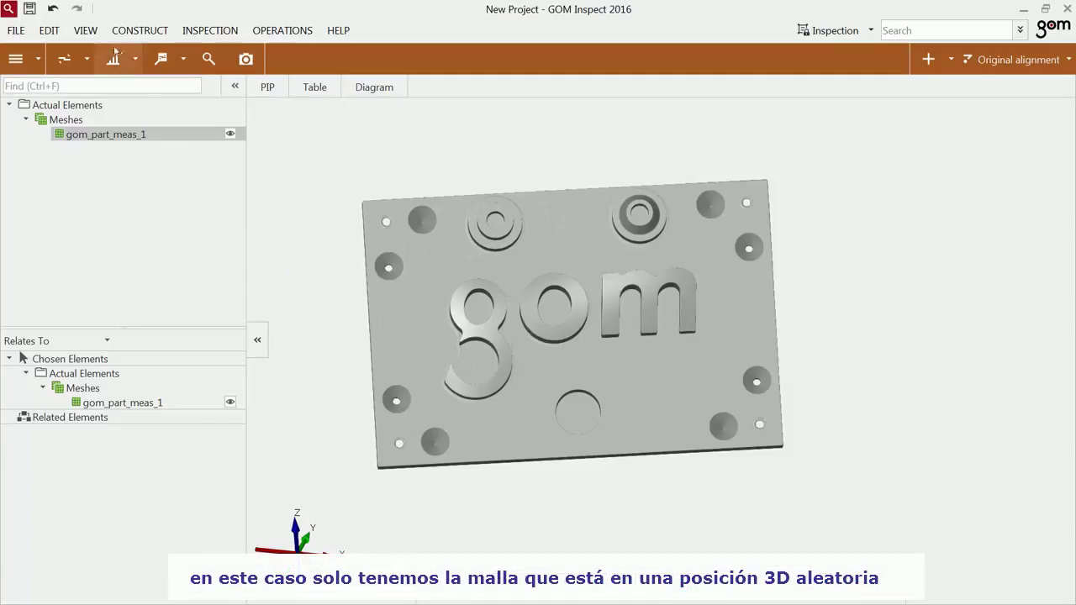
{"action": "left_click", "coordinate": [85, 31]}
{"action": "mouse_move", "coordinate": [151, 185]}
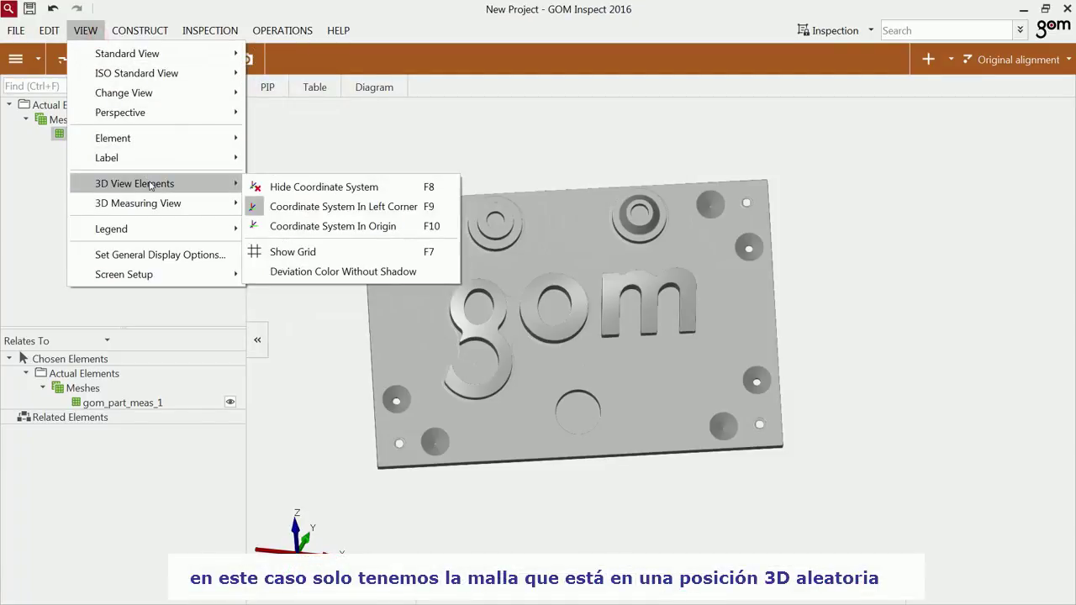
{"action": "left_click", "coordinate": [296, 225]}
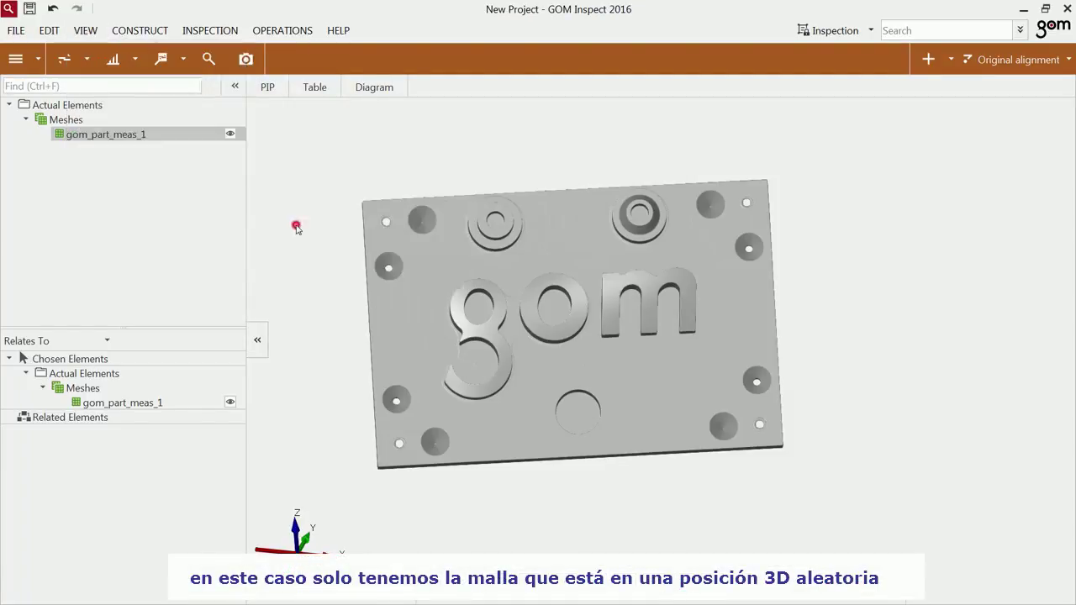
{"action": "scroll", "coordinate": [512, 335], "scroll_direction": "down", "scroll_amount": 5}
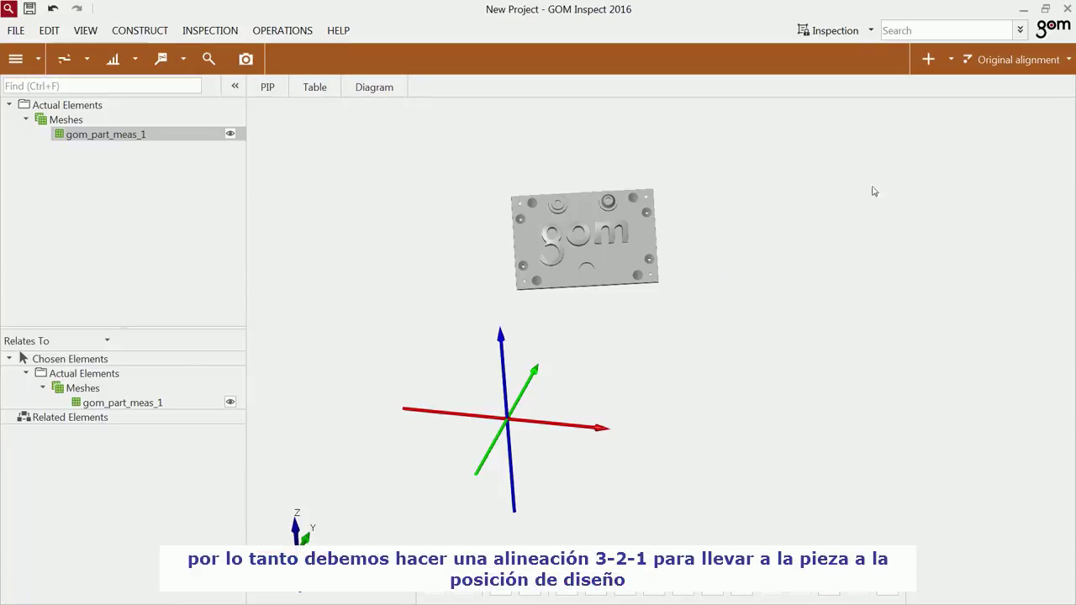
Step: Start a 3-2-1 alignment and tilt the part into a perspective view
{"action": "left_click", "coordinate": [936, 63]}
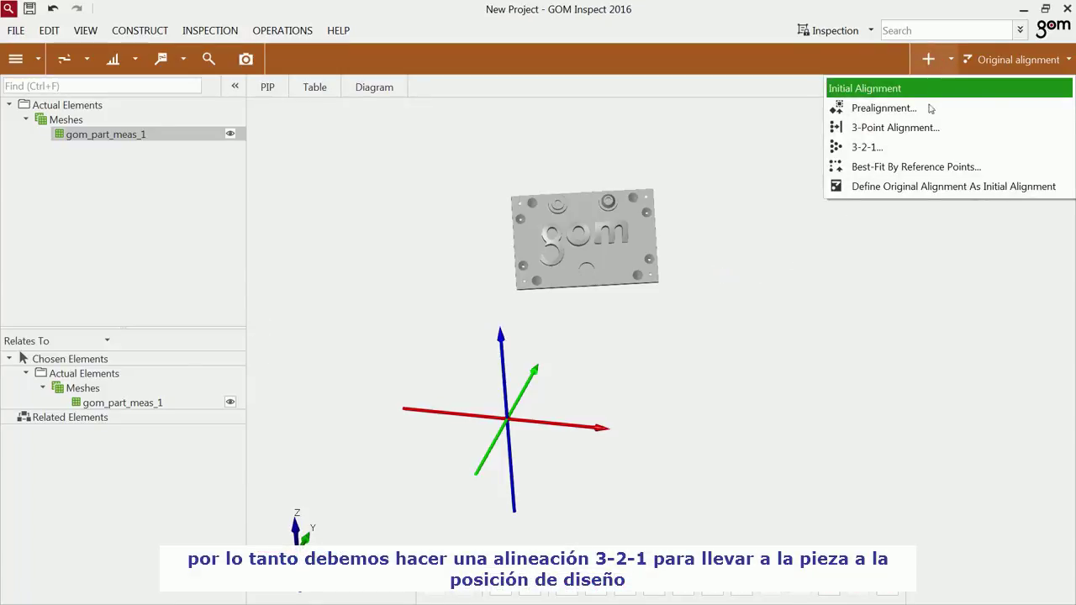
{"action": "left_click", "coordinate": [925, 147]}
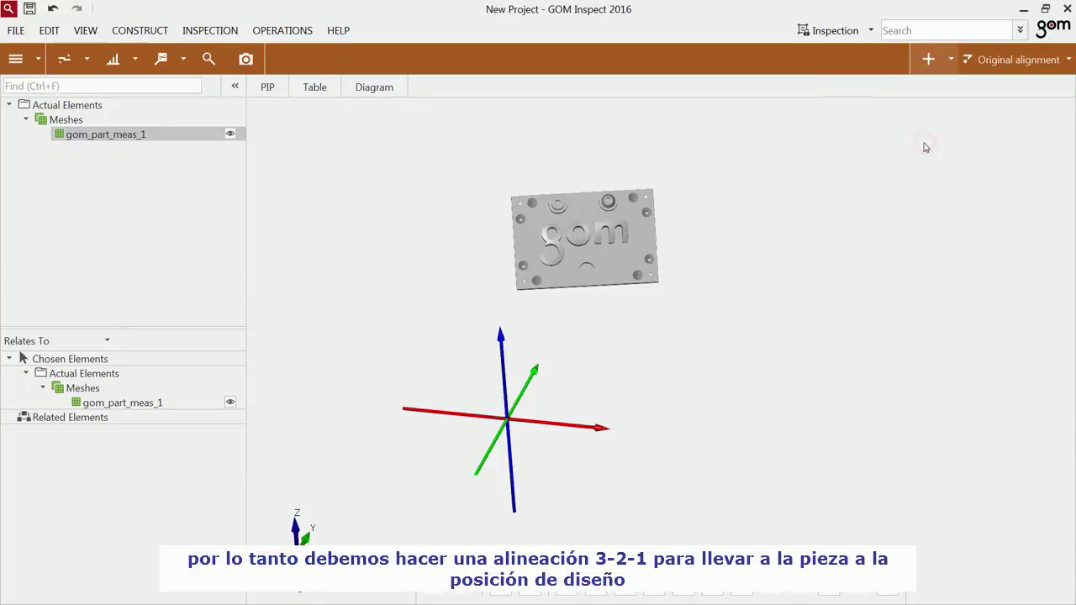
{"action": "scroll", "coordinate": [613, 255], "scroll_direction": "up", "scroll_amount": 4}
{"action": "scroll", "coordinate": [613, 255], "scroll_direction": "up", "scroll_amount": 3}
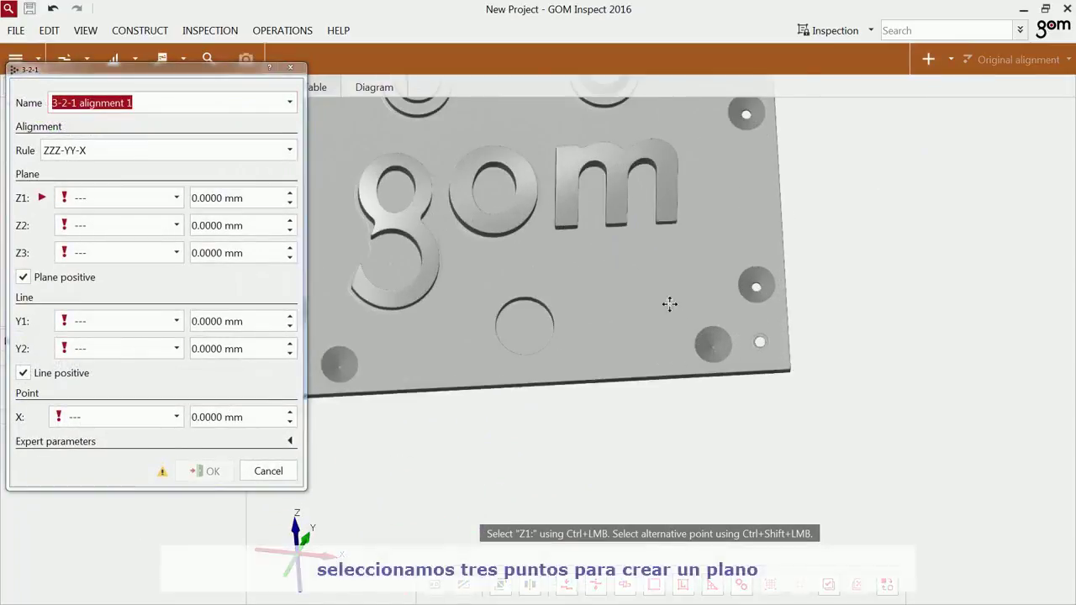
{"action": "scroll", "coordinate": [665, 303], "scroll_direction": "down", "scroll_amount": 3}
{"action": "left_click_drag", "start_coordinate": [594, 241], "coordinate": [448, 277]}
Step: Pick three plane points, two front-edge line points and a left-edge X point, then apply
{"action": "left_click", "coordinate": [424, 233], "text": "ctrl"}
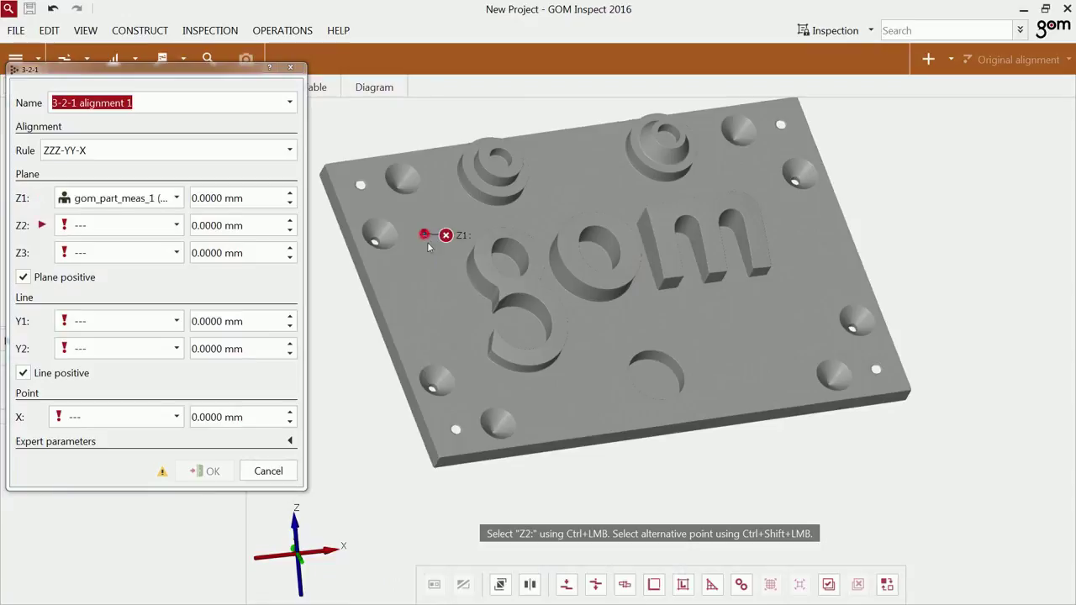
{"action": "left_click", "coordinate": [613, 395], "text": "ctrl"}
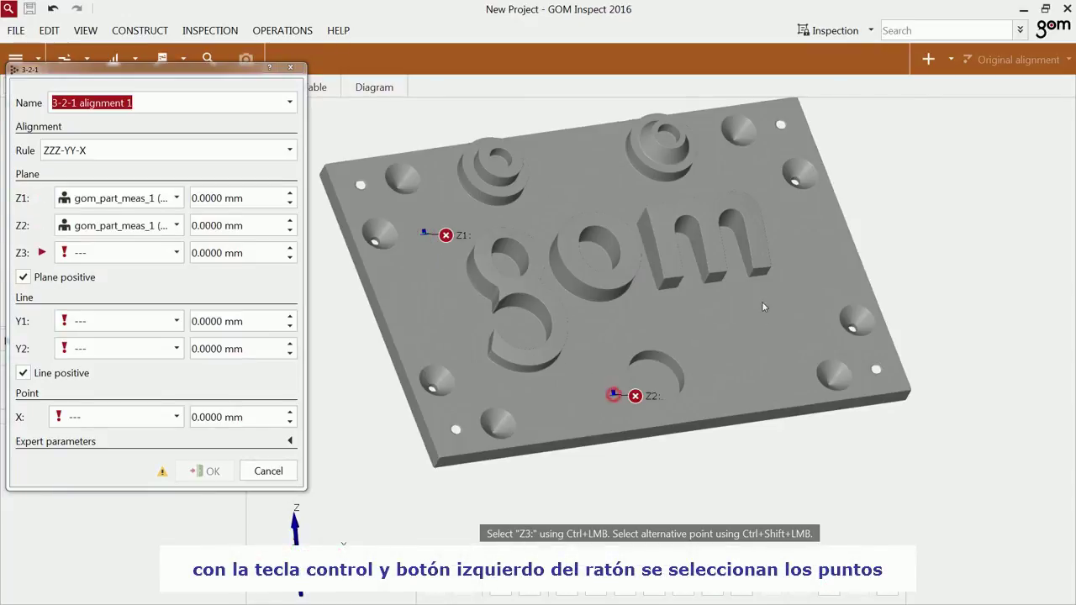
{"action": "left_click", "coordinate": [799, 228], "text": "ctrl"}
{"action": "left_click", "coordinate": [465, 458], "text": "ctrl"}
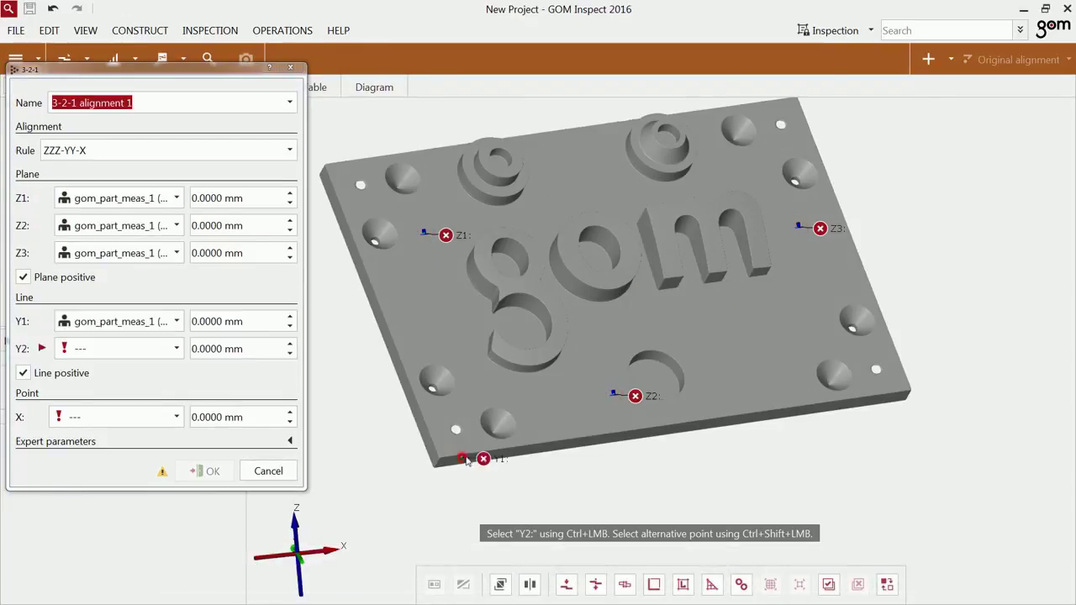
{"action": "left_click", "coordinate": [866, 405], "text": "ctrl"}
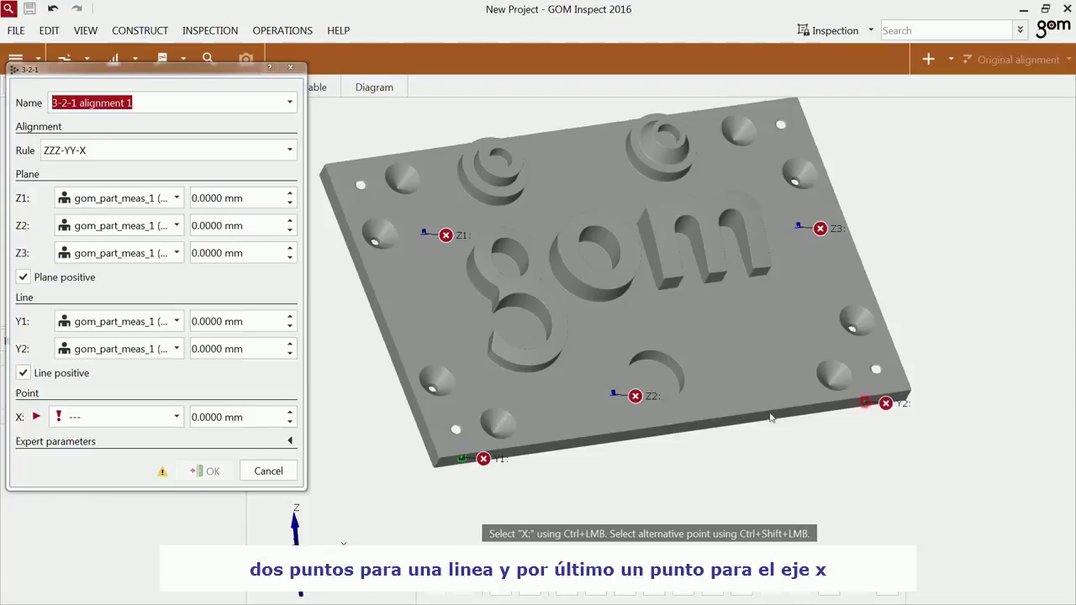
{"action": "left_click", "coordinate": [390, 344], "text": "ctrl"}
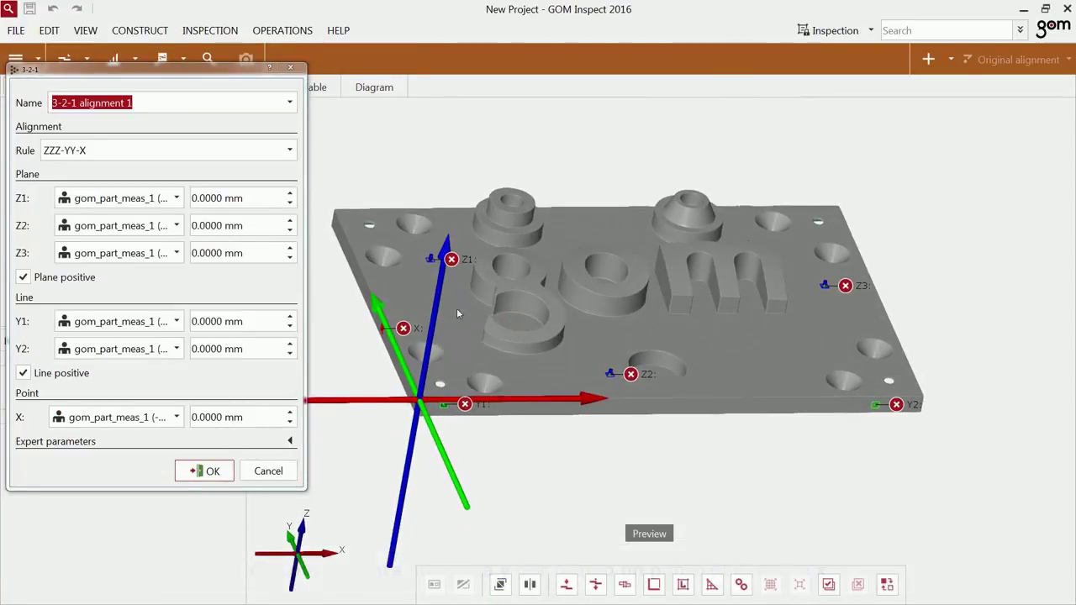
{"action": "left_click", "coordinate": [213, 471]}
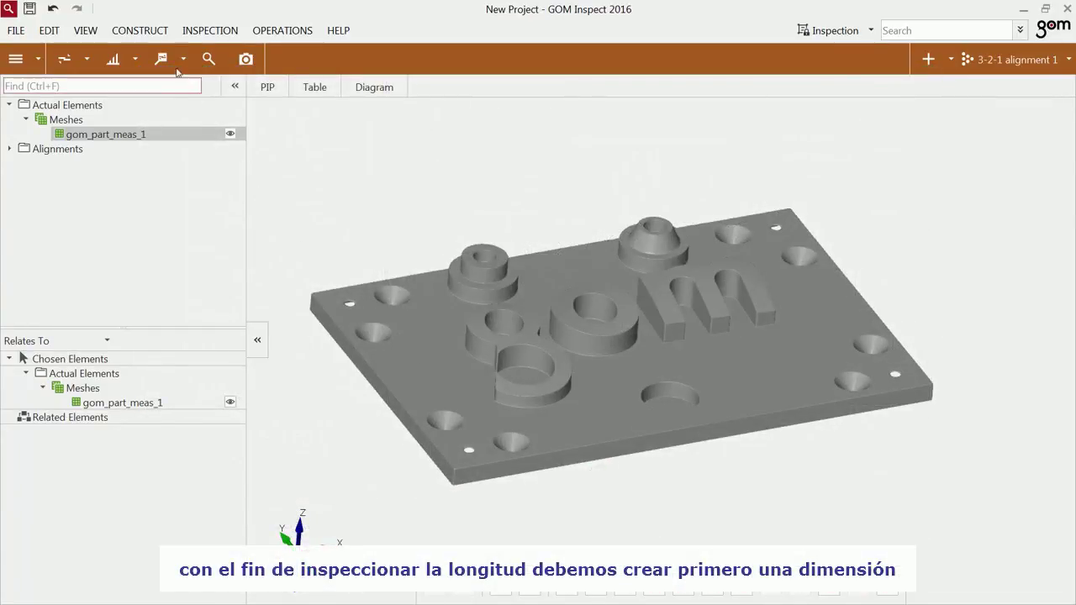
Step: Place an outer disc caliper between the plate's left and right edges
{"action": "left_click", "coordinate": [165, 32]}
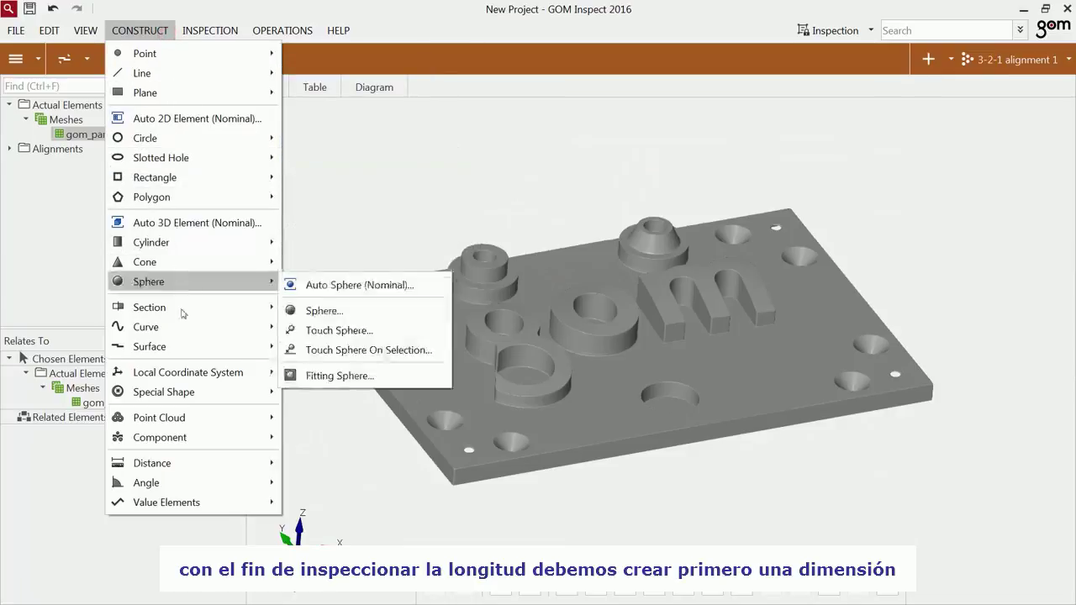
{"action": "mouse_move", "coordinate": [224, 465]}
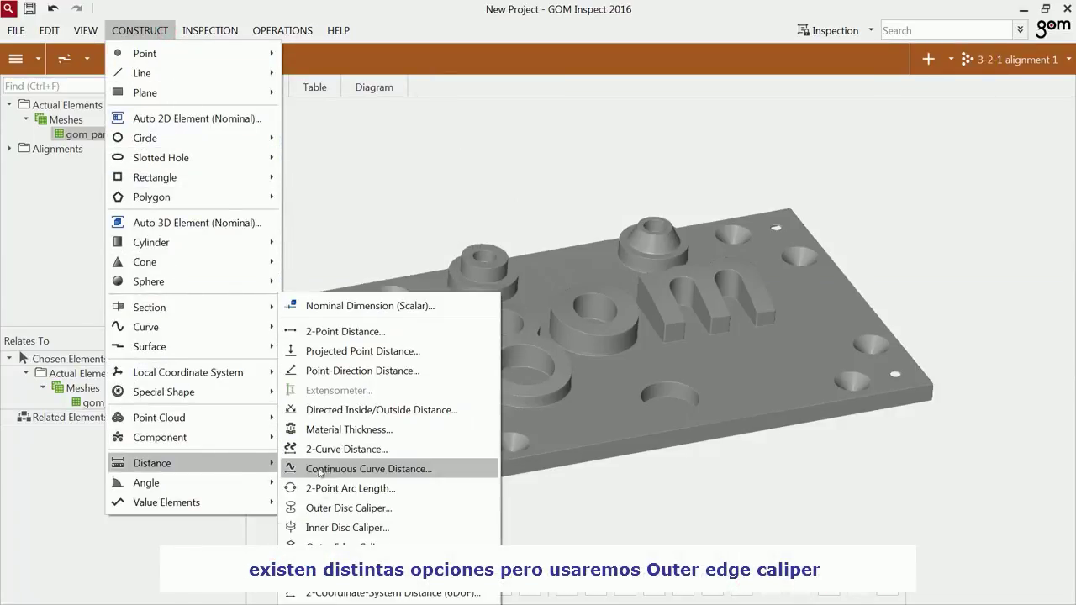
{"action": "left_click", "coordinate": [352, 510]}
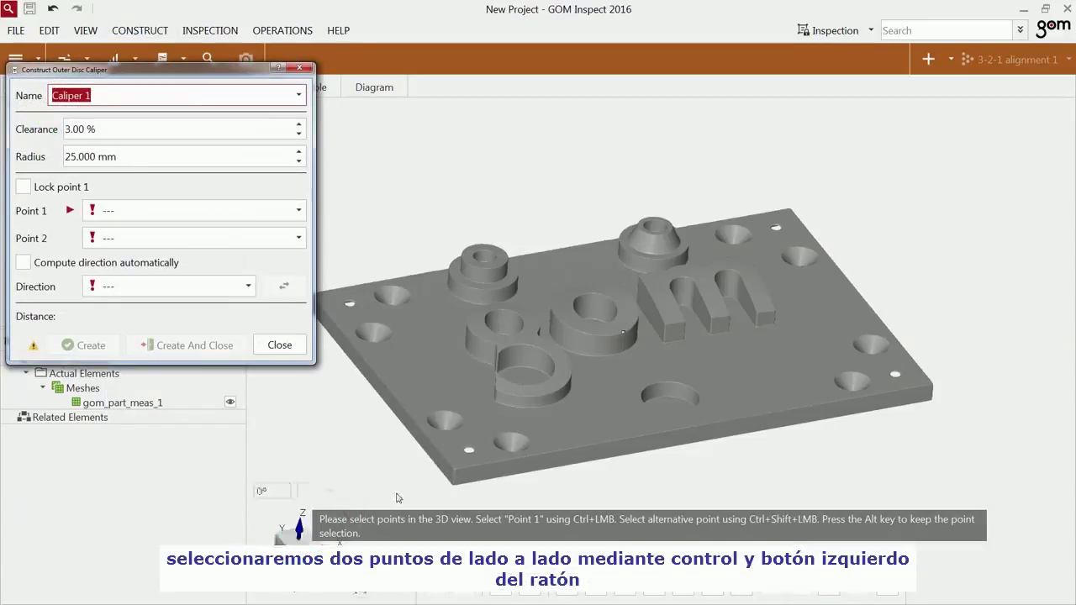
{"action": "left_click", "coordinate": [382, 396], "text": "ctrl"}
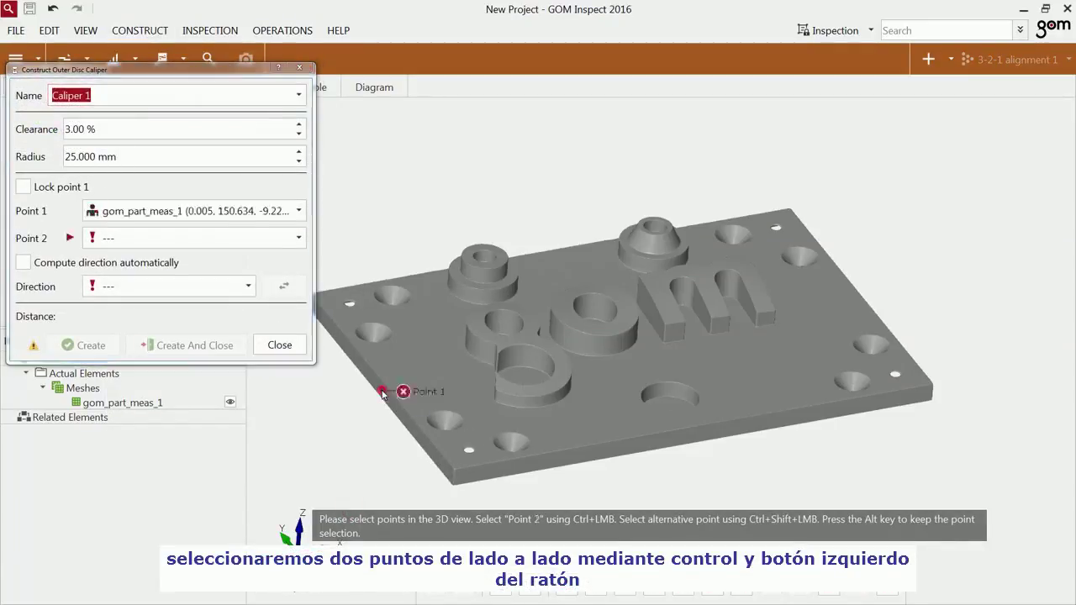
{"action": "left_click_drag", "start_coordinate": [546, 377], "coordinate": [714, 358]}
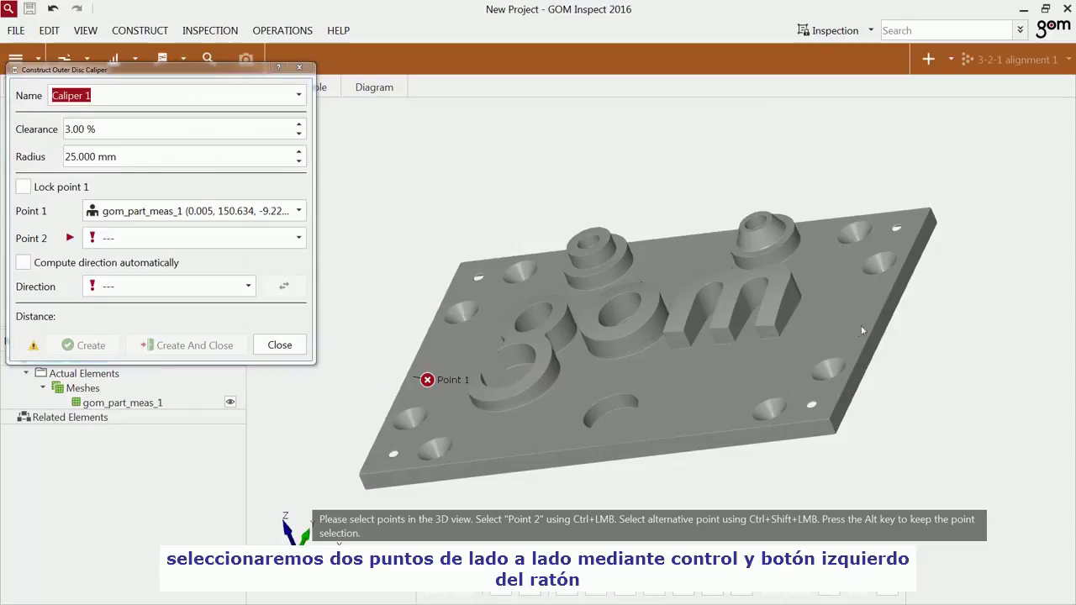
{"action": "left_click", "coordinate": [883, 325], "text": "ctrl"}
{"action": "mouse_move", "coordinate": [612, 369]}
{"action": "left_mouse_down"}
{"action": "mouse_move", "coordinate": [684, 387]}
{"action": "mouse_move", "coordinate": [697, 372]}
{"action": "left_mouse_up"}
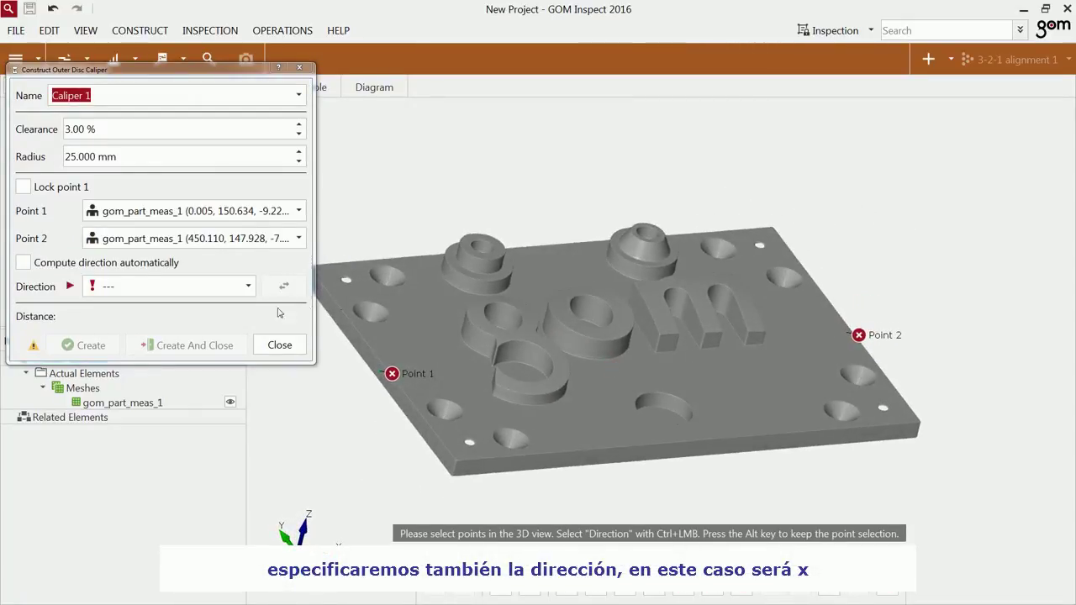
Step: Set caliper direction X+, use all mesh points, and create Caliper 1 (450.168 mm)
{"action": "left_click", "coordinate": [217, 287]}
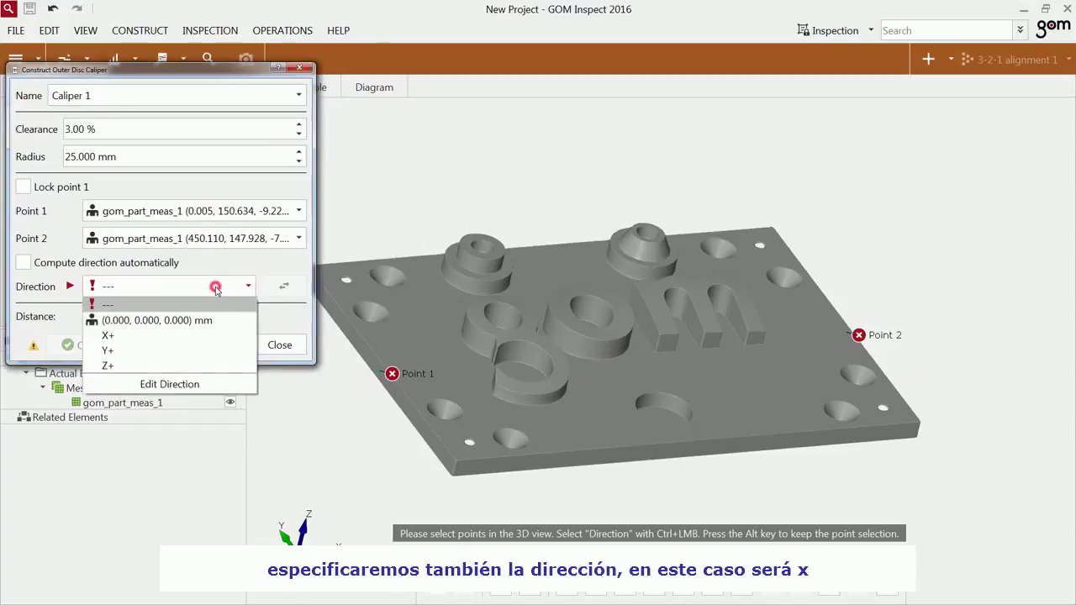
{"action": "left_click", "coordinate": [177, 335]}
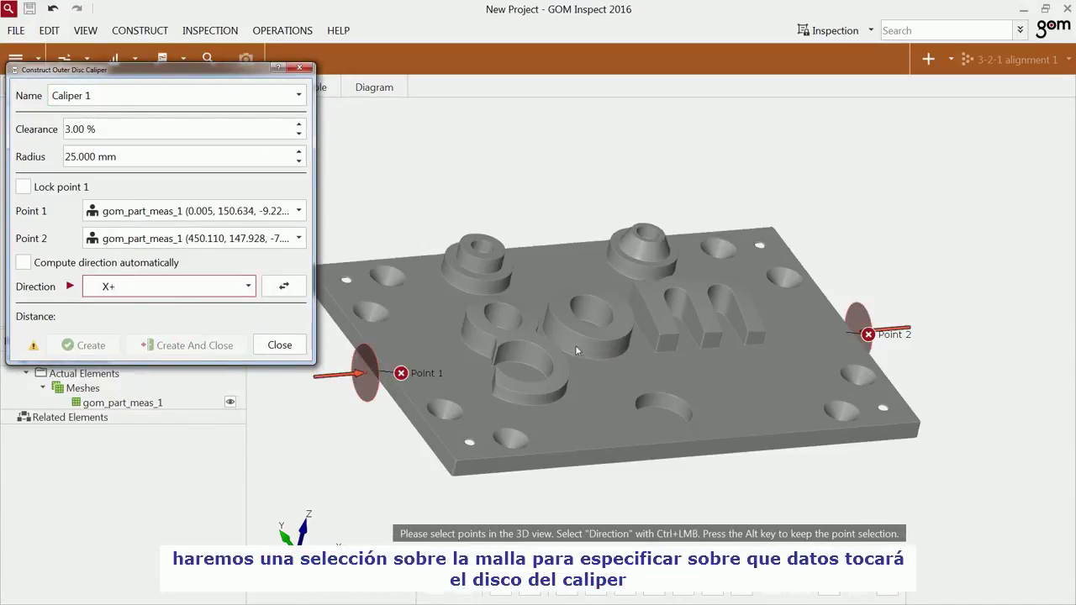
{"action": "right_click", "coordinate": [544, 322]}
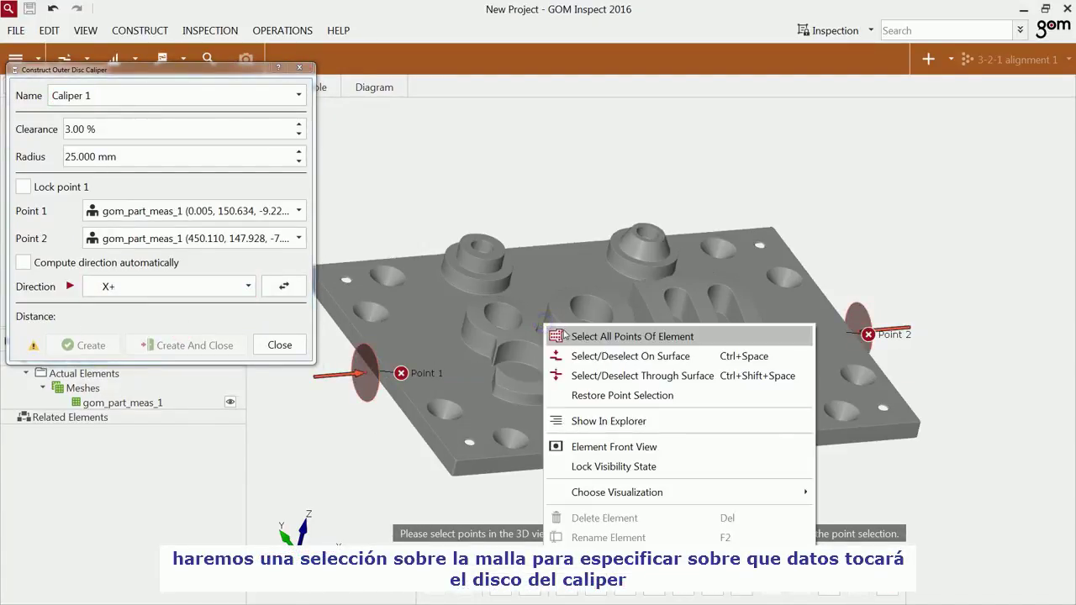
{"action": "left_click", "coordinate": [567, 336]}
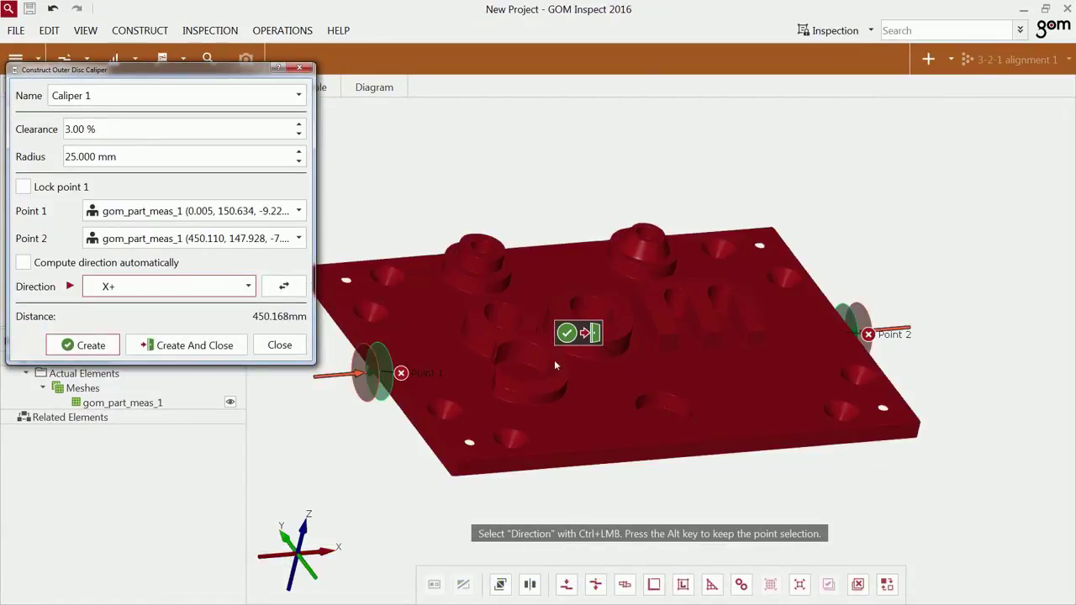
{"action": "left_click", "coordinate": [596, 334]}
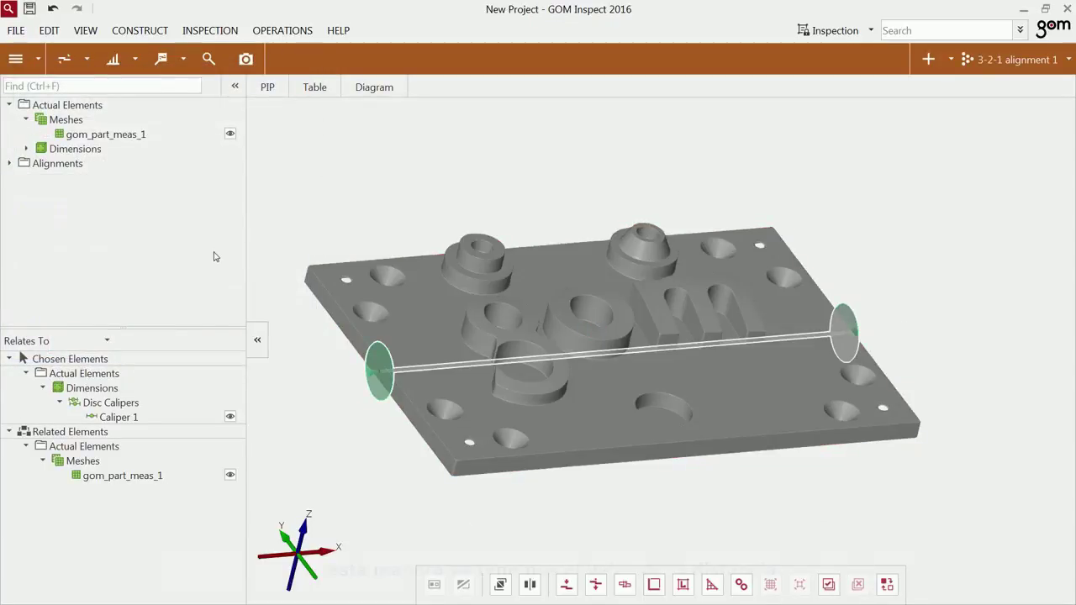
Step: Select Caliper 1 under Dimensions and open its X distance check, Caliper 1.LX
{"action": "left_click", "coordinate": [27, 149]}
{"action": "left_click", "coordinate": [43, 163]}
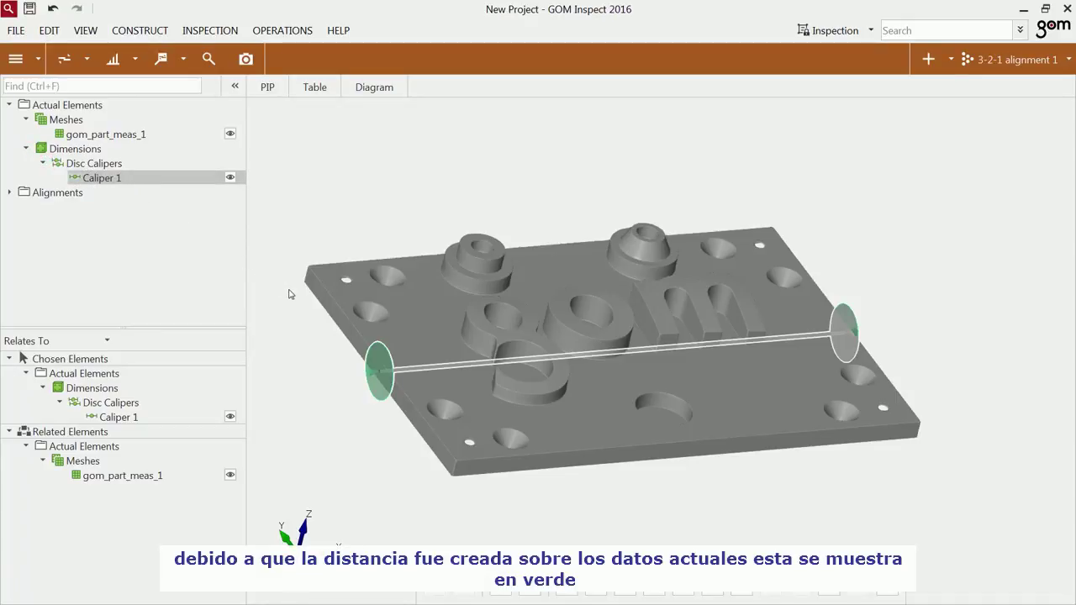
{"action": "left_click", "coordinate": [210, 66]}
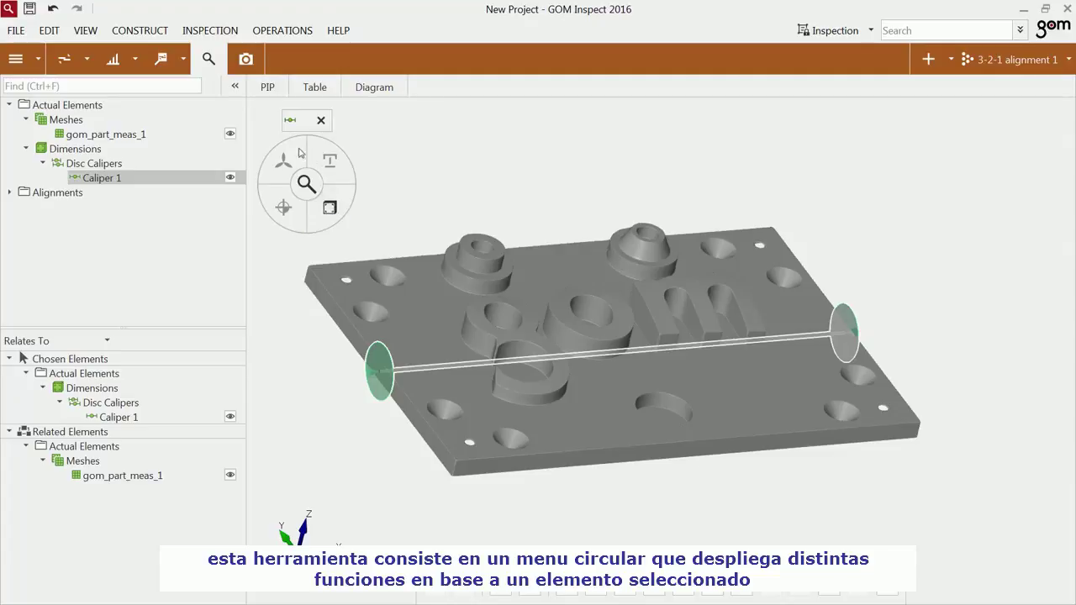
{"action": "left_click", "coordinate": [342, 206]}
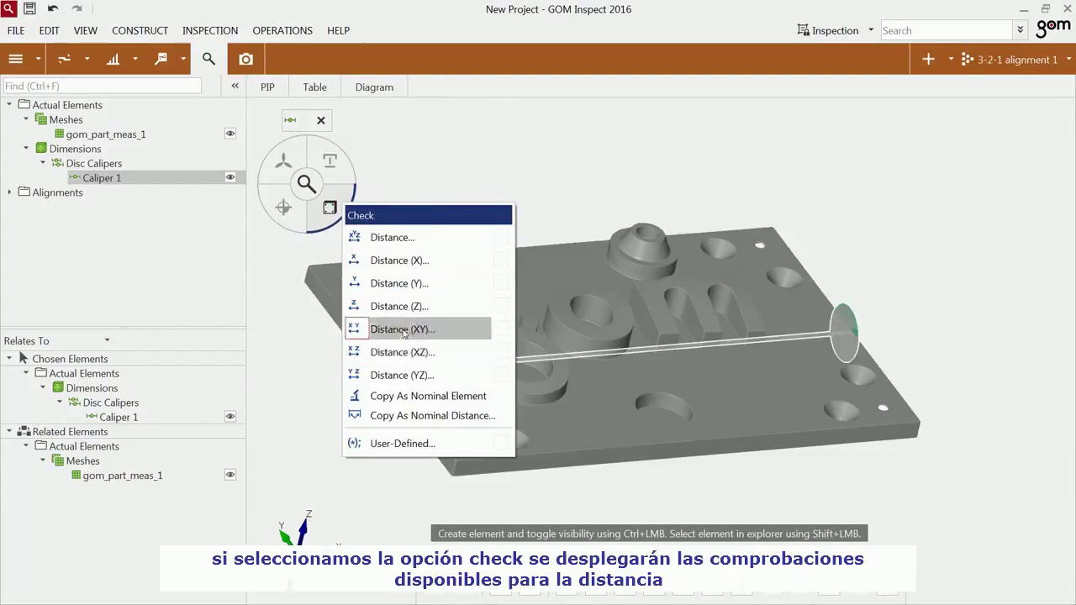
{"action": "left_click", "coordinate": [408, 263]}
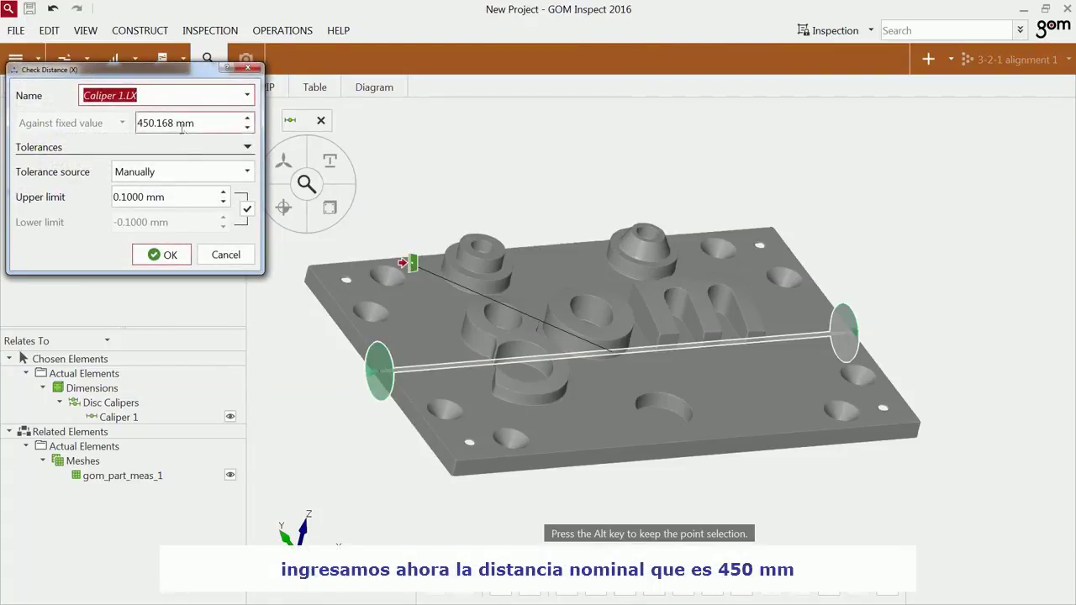
Step: Confirm the X distance check at nominal 450 mm, then hide and deselect Caliper 1
{"action": "left_click", "coordinate": [178, 124]}
{"action": "key", "text": "BackSpace"}
{"action": "key", "text": "BackSpace"}
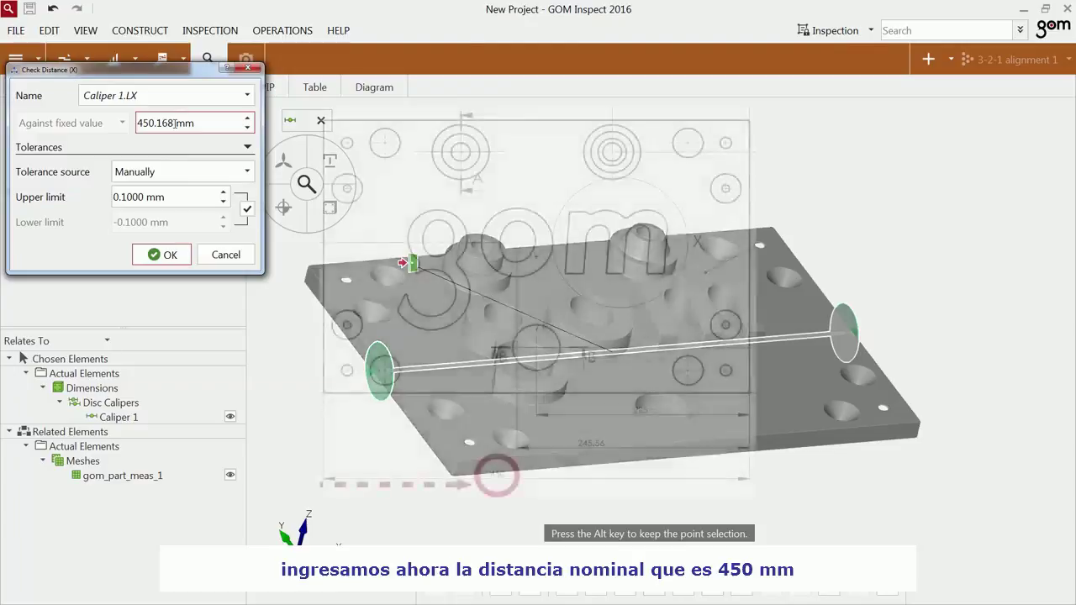
{"action": "key", "text": "BackSpace"}
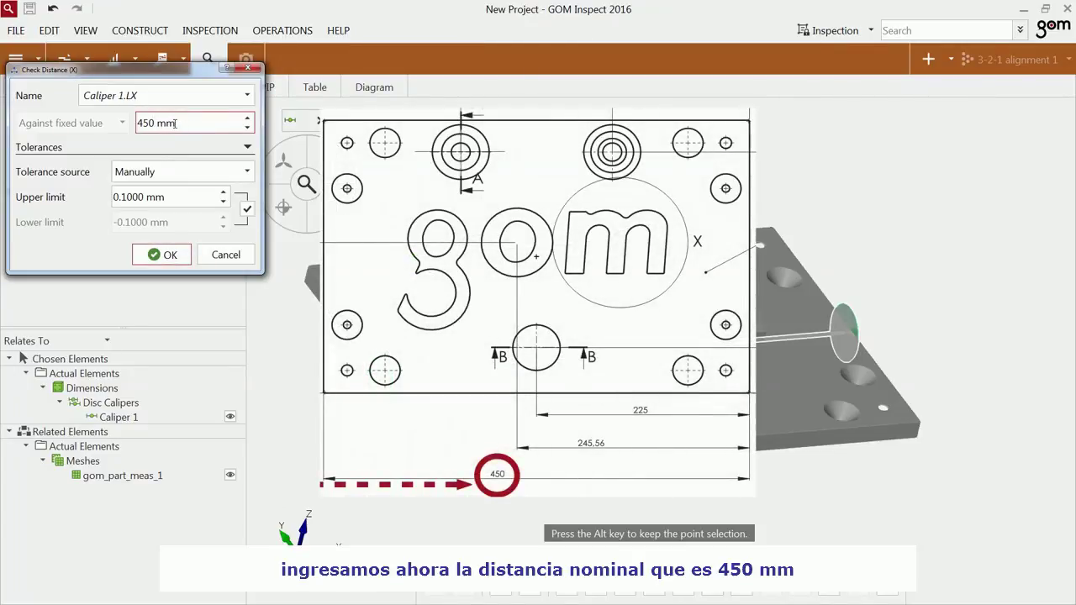
{"action": "left_click", "coordinate": [174, 261]}
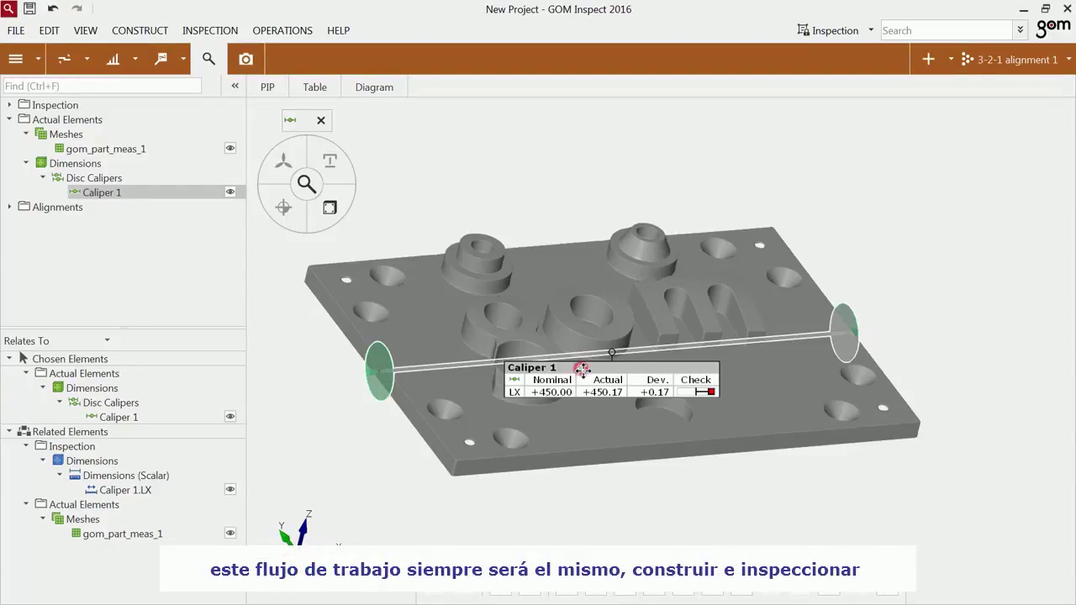
{"action": "key", "text": "h"}
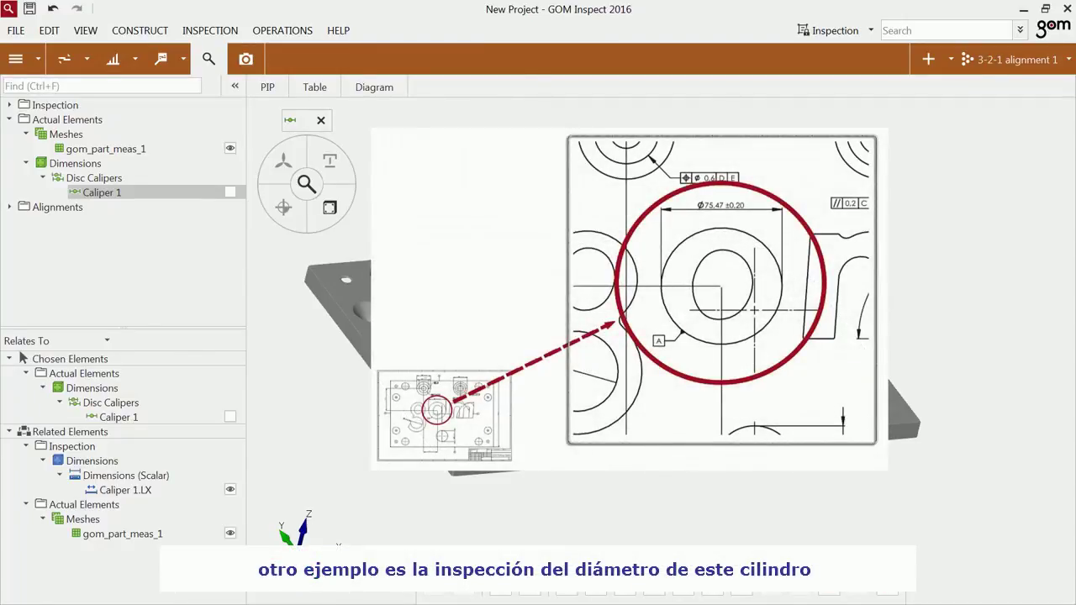
{"action": "key", "text": "Escape"}
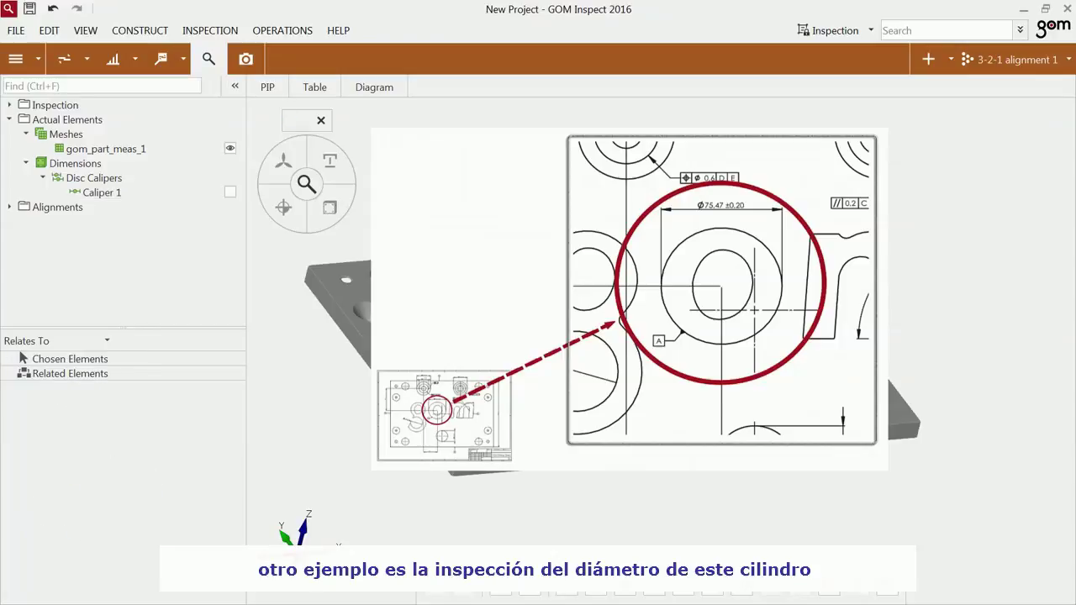
Step: Fit a Gaussian best-fit Cylinder 1 to the wall of the scanned 'o' boss
{"action": "left_click", "coordinate": [156, 32]}
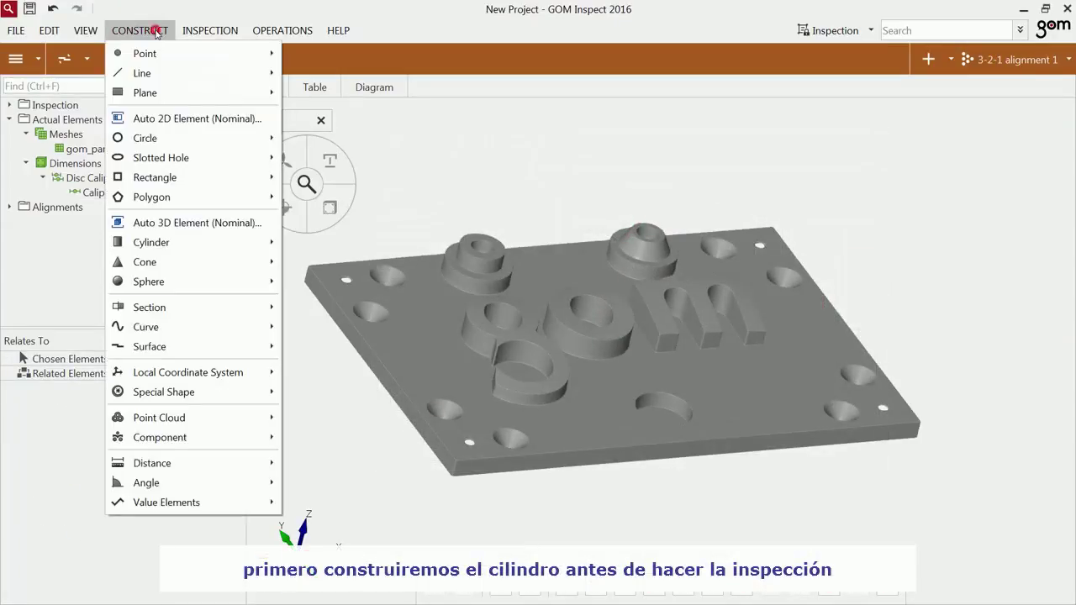
{"action": "mouse_move", "coordinate": [197, 244]}
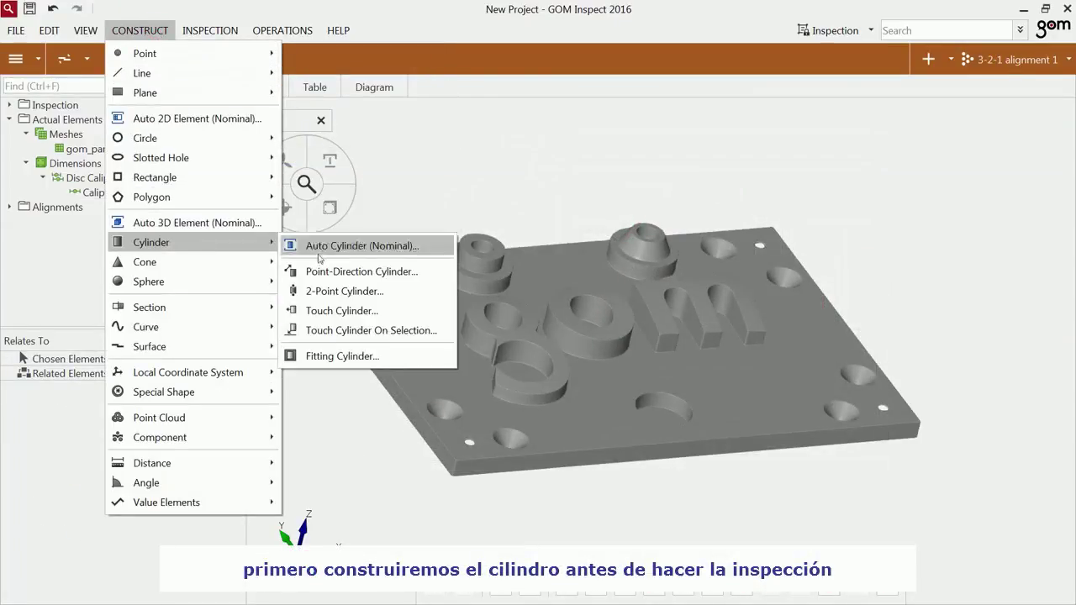
{"action": "left_click", "coordinate": [335, 356]}
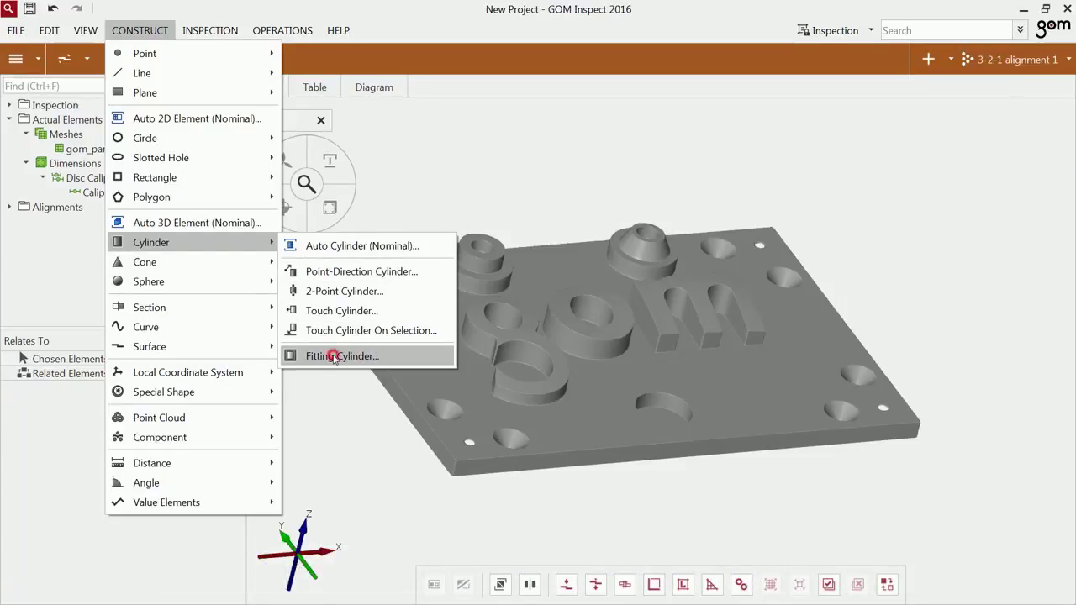
{"action": "scroll", "coordinate": [581, 346], "scroll_direction": "up", "scroll_amount": 6}
{"action": "right_click_drag", "start_coordinate": [596, 390], "coordinate": [602, 406]}
{"action": "left_click", "coordinate": [576, 363], "text": "ctrl"}
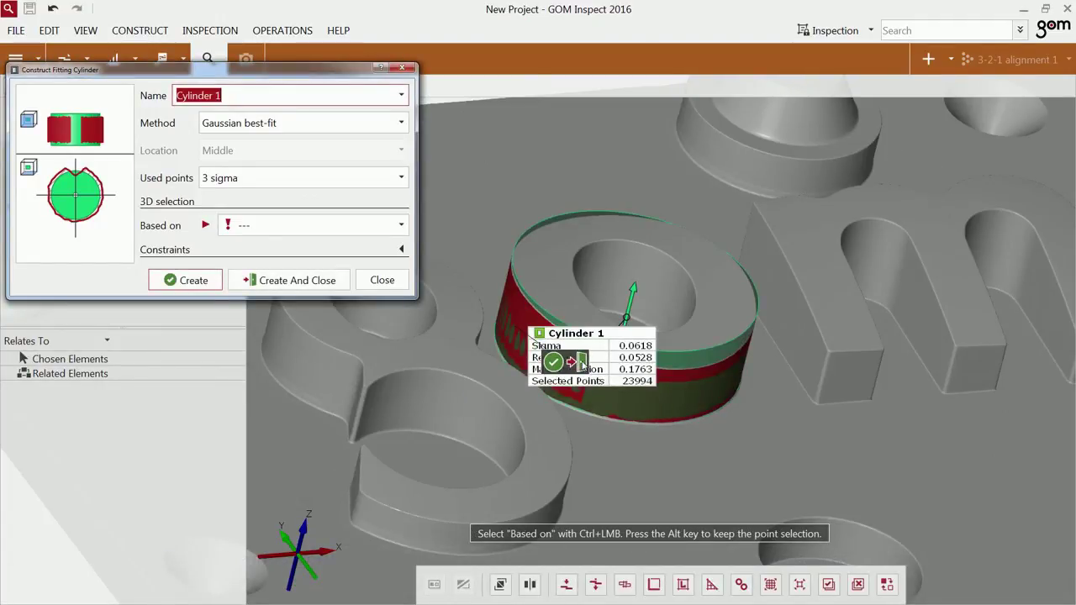
{"action": "left_click", "coordinate": [579, 361]}
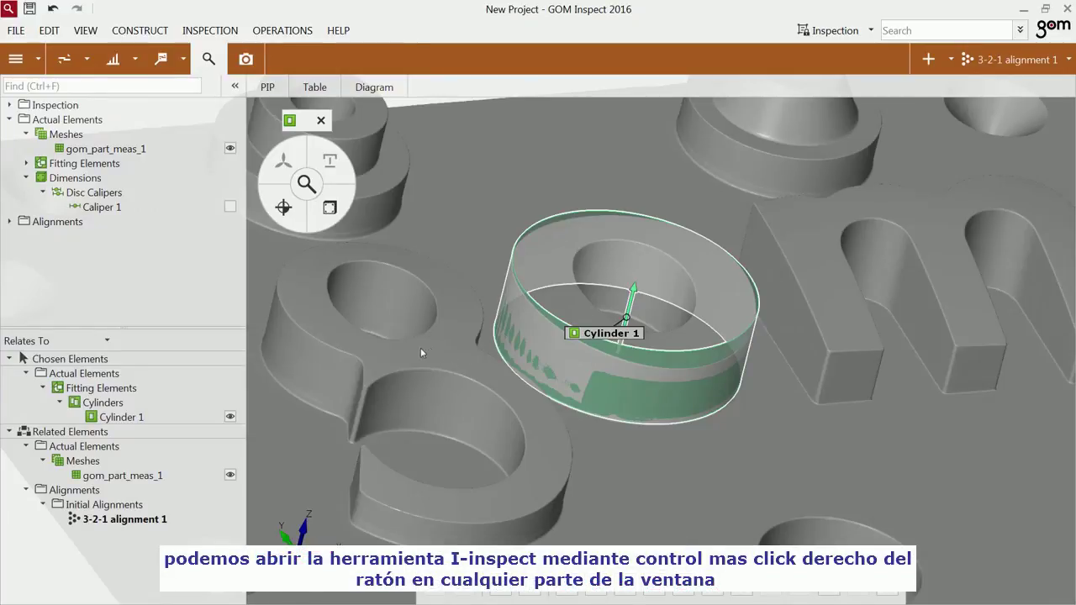
Step: Add a diameter check to Cylinder 1 with nominal 75.47 mm and ±0.2 mm tolerance
{"action": "right_click", "coordinate": [371, 360], "text": "ctrl"}
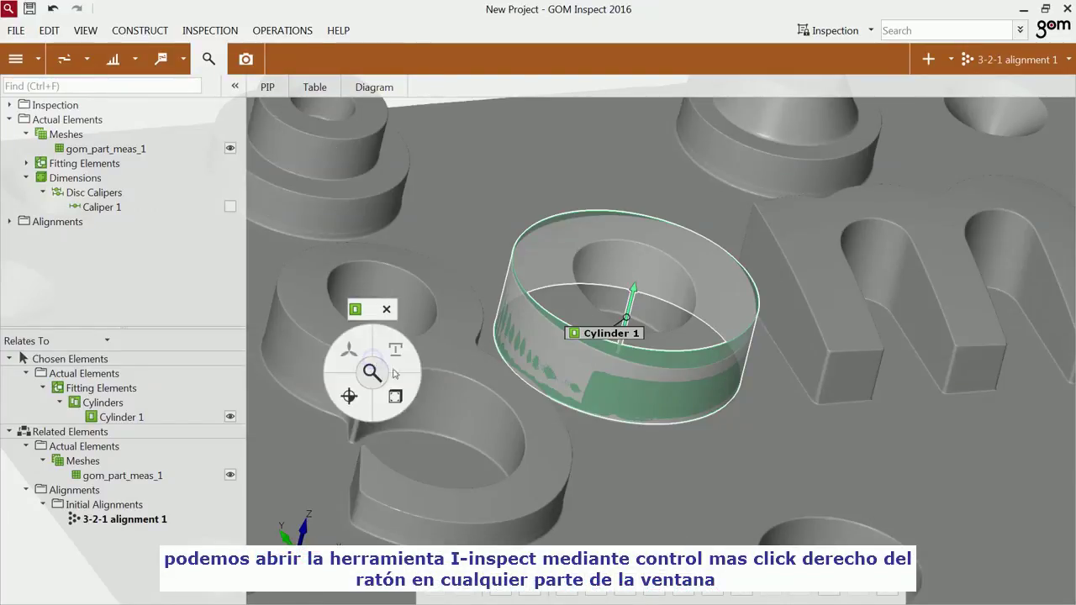
{"action": "right_click", "coordinate": [449, 421], "text": "ctrl"}
{"action": "right_click", "coordinate": [363, 288], "text": "ctrl"}
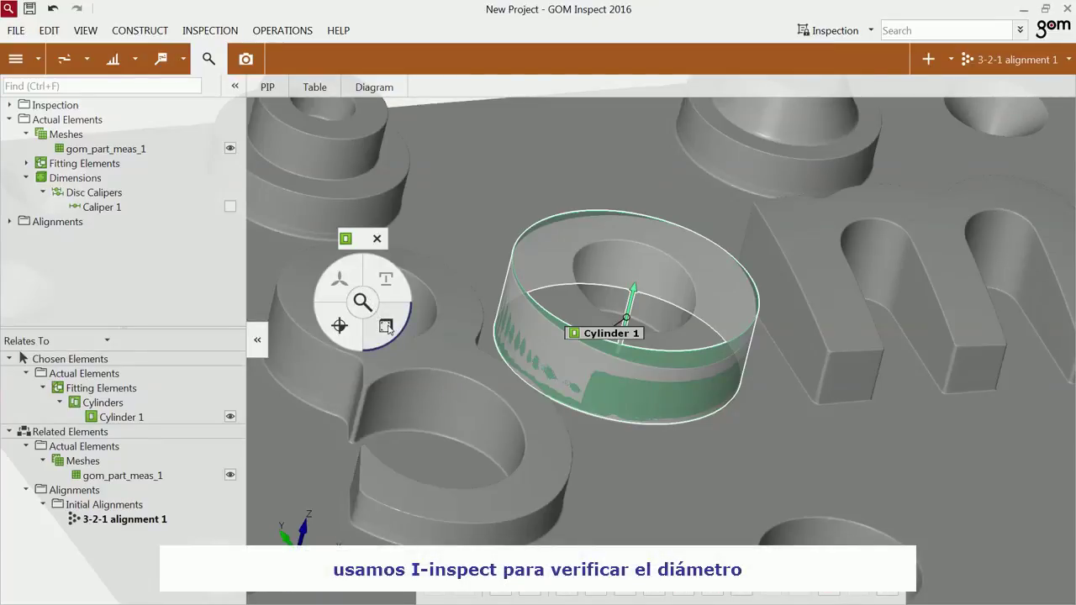
{"action": "left_click", "coordinate": [386, 326]}
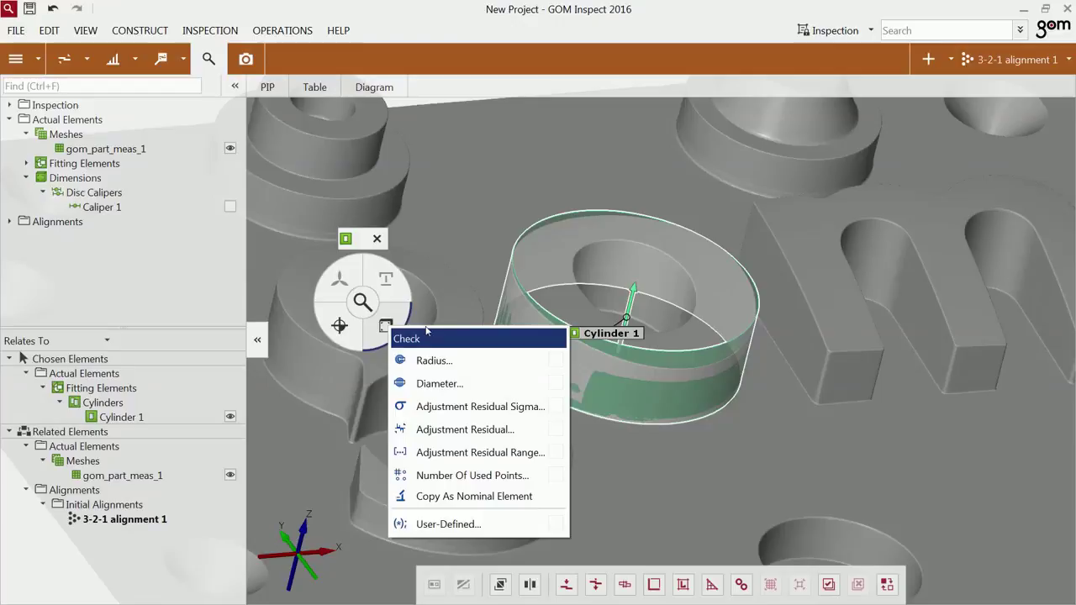
{"action": "left_click", "coordinate": [431, 385]}
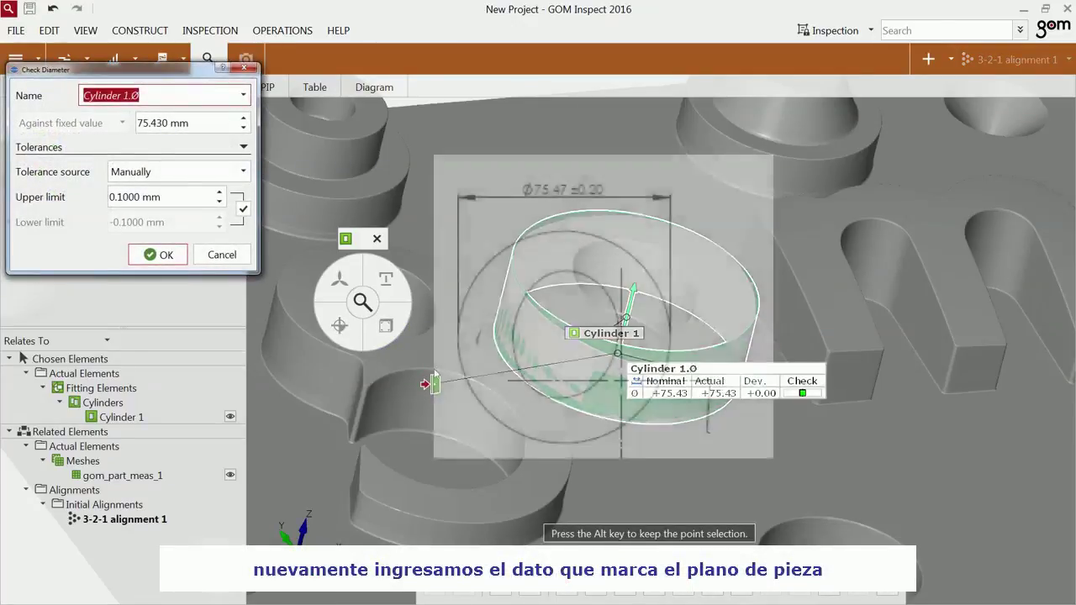
{"action": "left_click", "coordinate": [167, 123]}
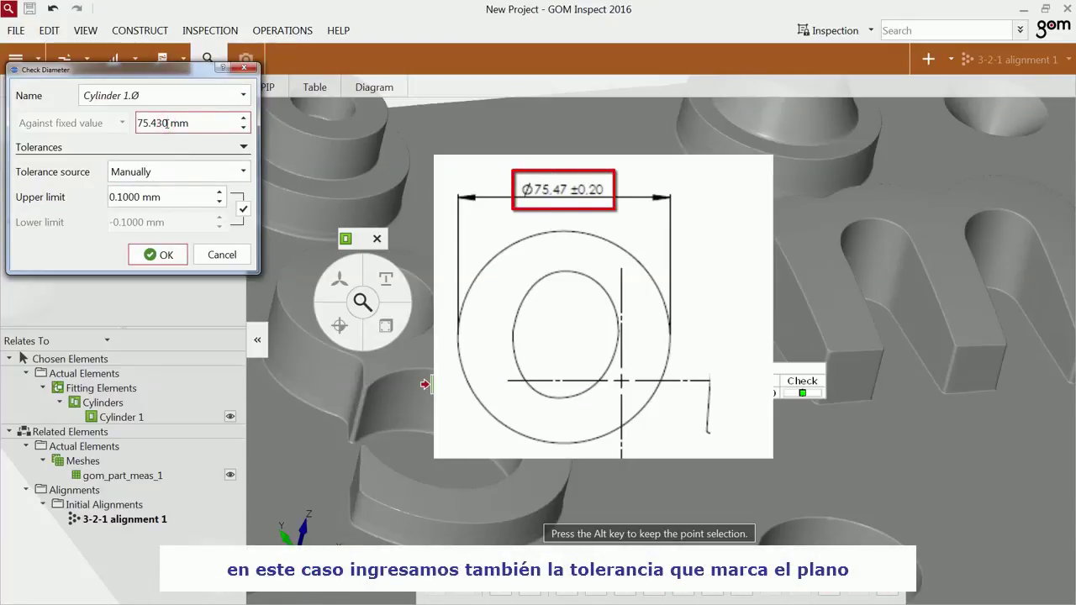
{"action": "key", "text": "BackSpace"}
{"action": "key", "text": "BackSpace"}
{"action": "type", "text": "7"}
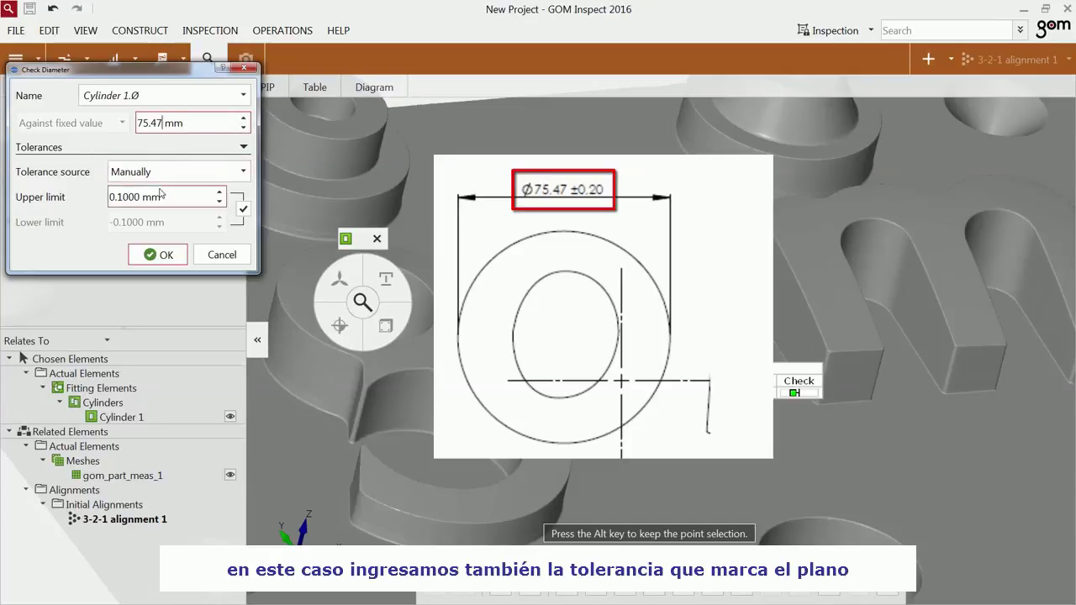
{"action": "left_click", "coordinate": [156, 196]}
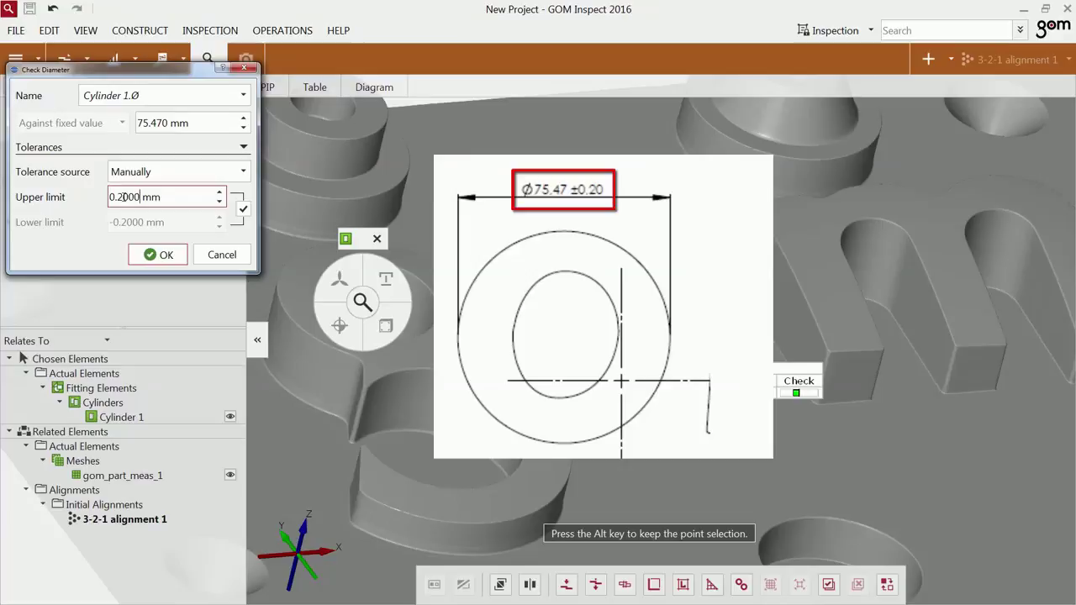
{"action": "left_click", "coordinate": [157, 255]}
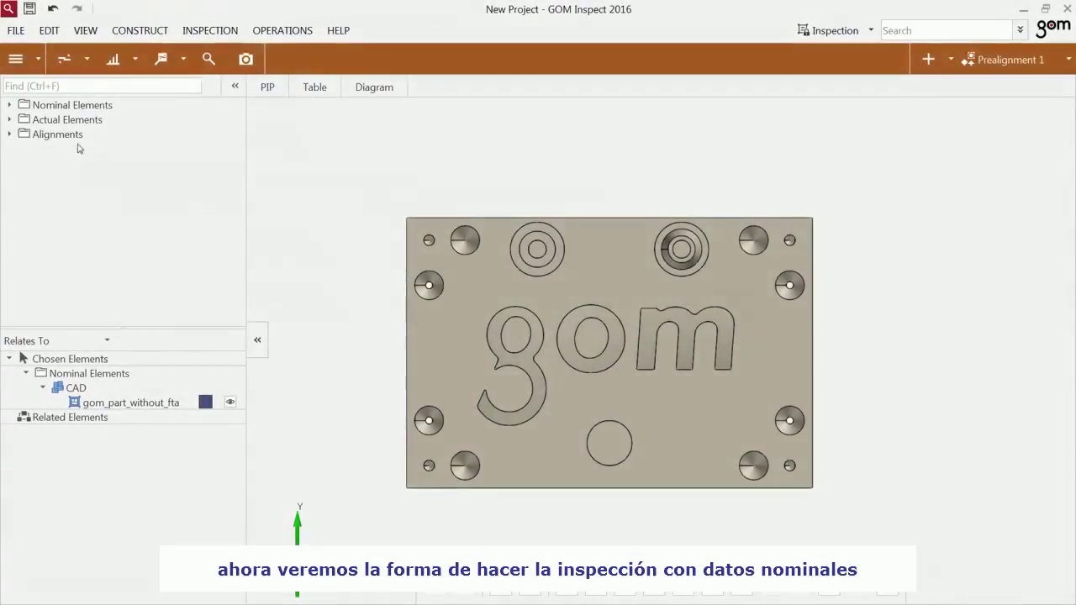
Step: Expand Nominal Elements, CAD and Actual Elements, then tilt and zoom the part
{"action": "left_click", "coordinate": [9, 104]}
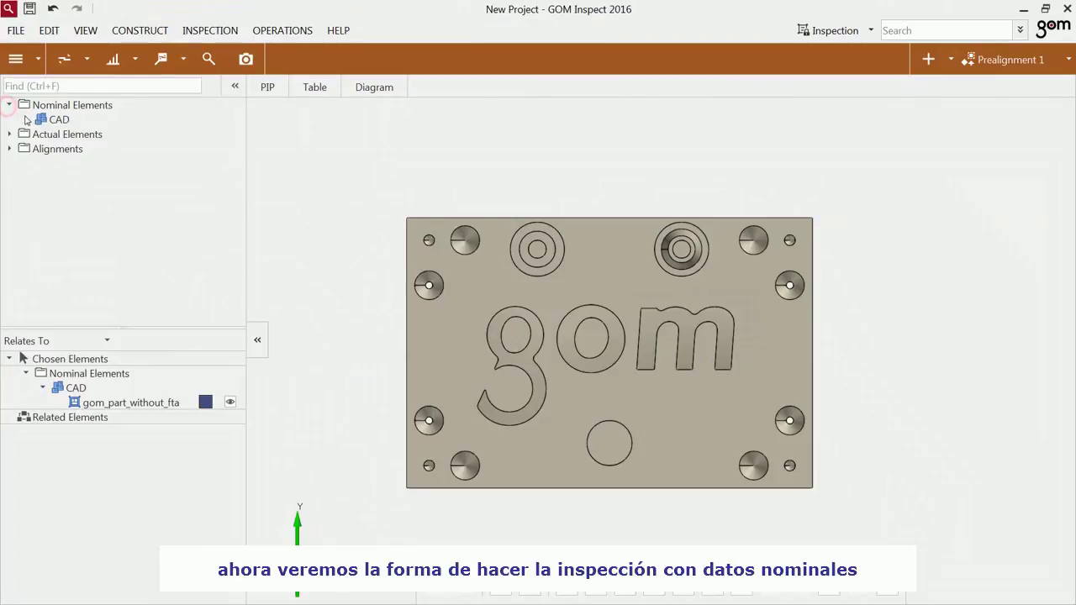
{"action": "left_click", "coordinate": [25, 119]}
{"action": "left_click", "coordinate": [9, 148]}
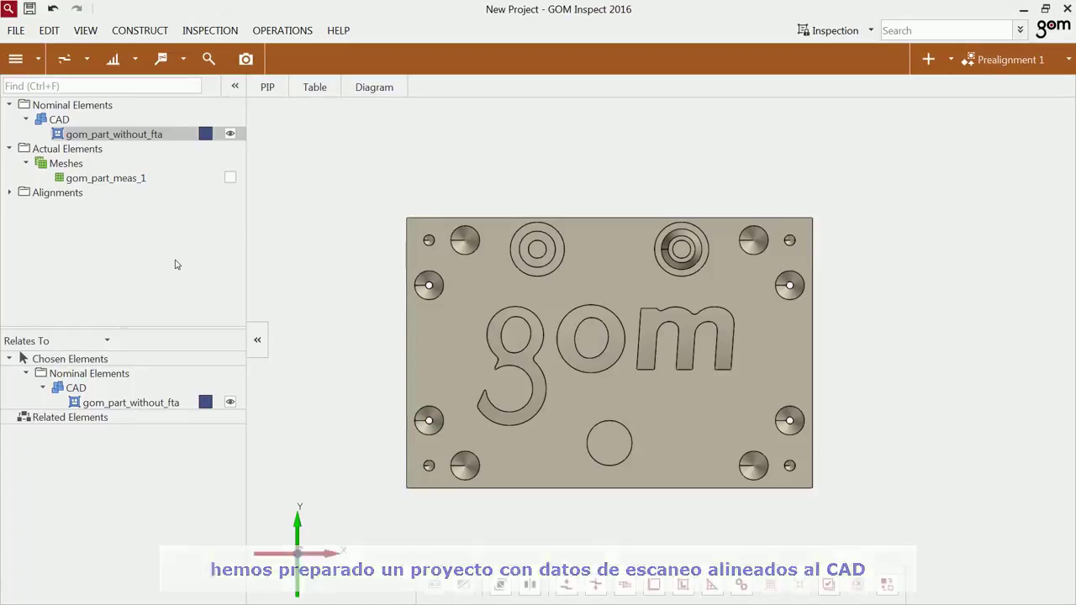
{"action": "left_click_drag", "start_coordinate": [597, 374], "coordinate": [603, 330]}
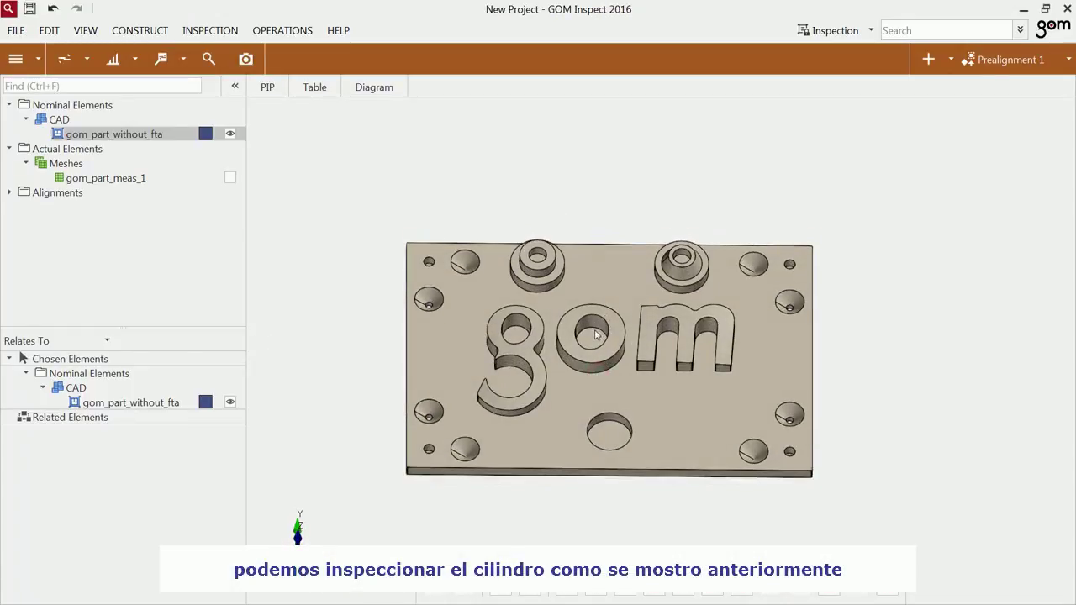
{"action": "scroll", "coordinate": [599, 330], "scroll_direction": "up", "scroll_amount": 5}
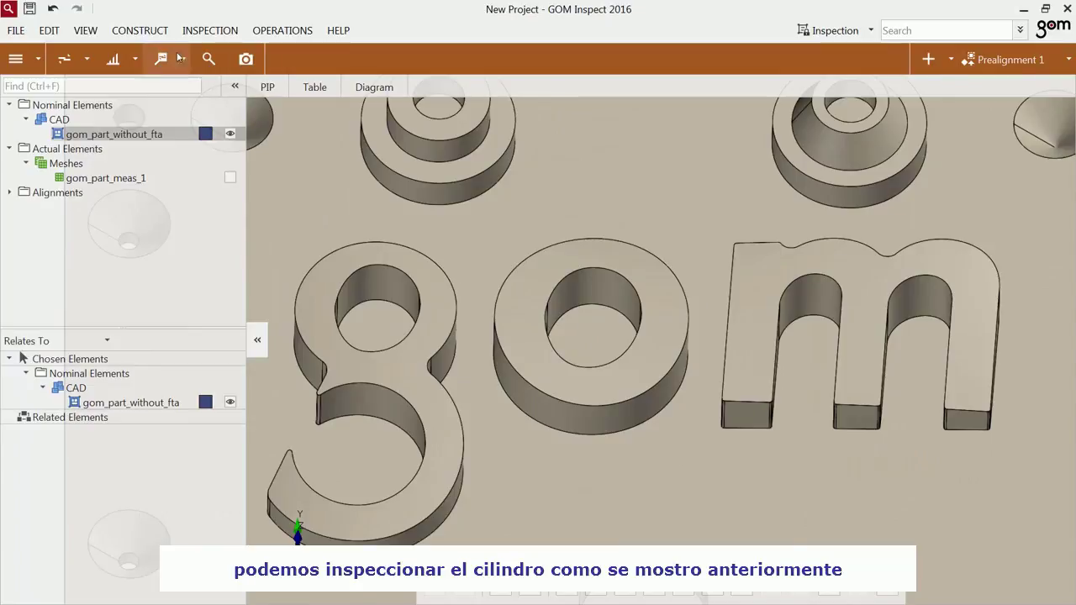
{"action": "left_click", "coordinate": [157, 31]}
Step: Auto-construct nominal Cylinder 1 on the CAD 'o' boss, radius 37.734 mm
{"action": "mouse_move", "coordinate": [159, 59]}
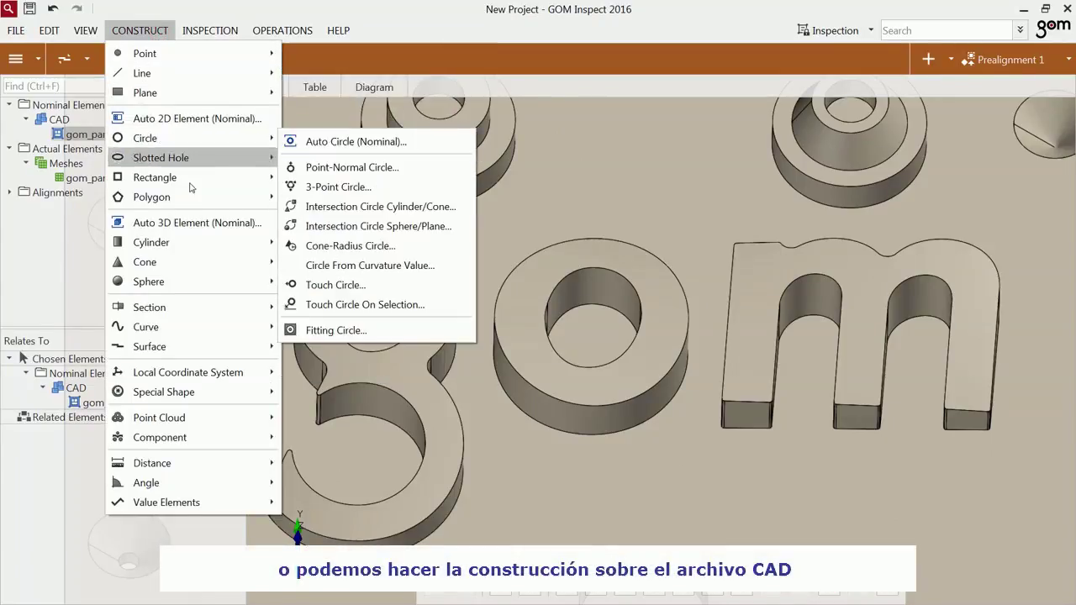
{"action": "mouse_move", "coordinate": [207, 242]}
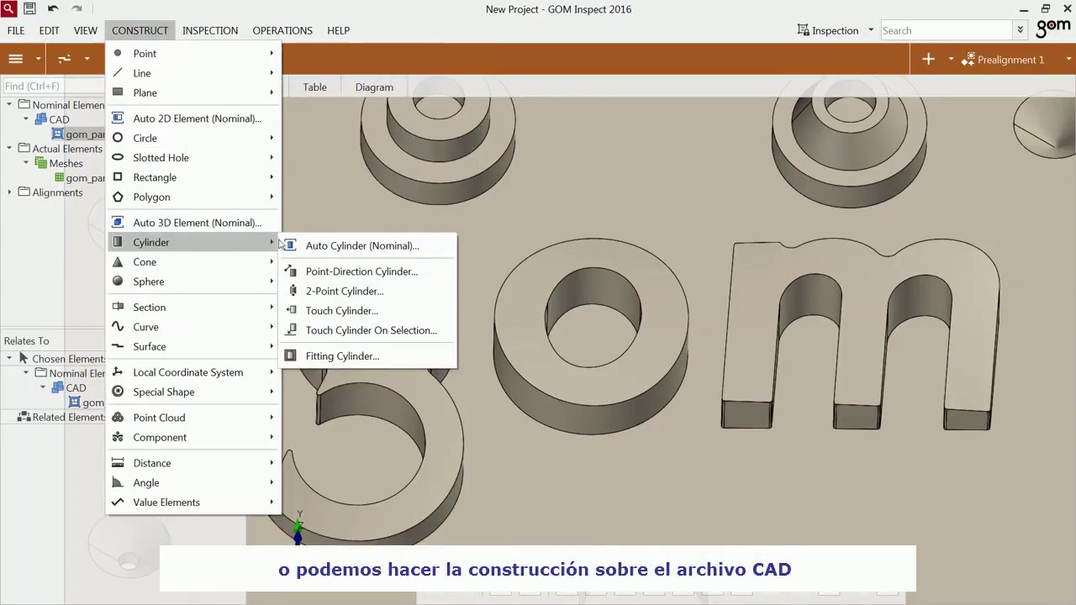
{"action": "left_click", "coordinate": [331, 244]}
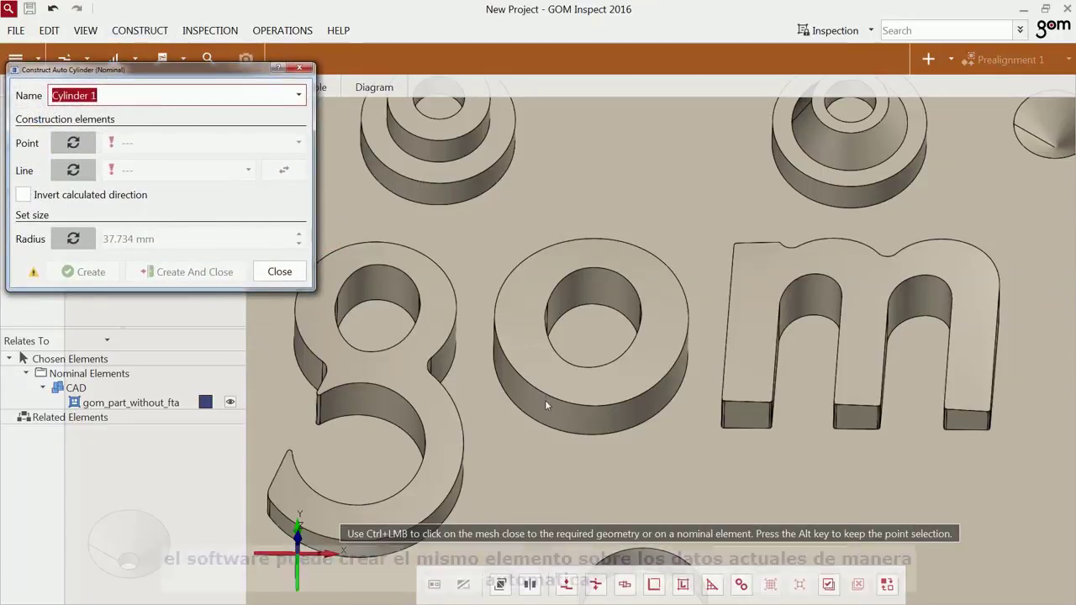
{"action": "left_click", "coordinate": [544, 402], "text": "ctrl"}
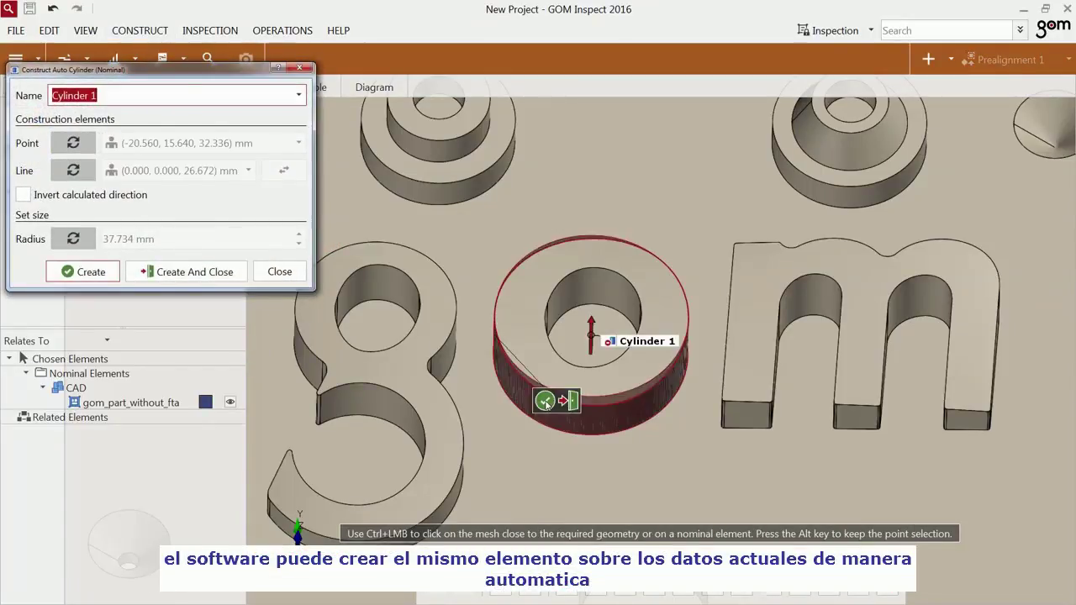
{"action": "left_click", "coordinate": [569, 402]}
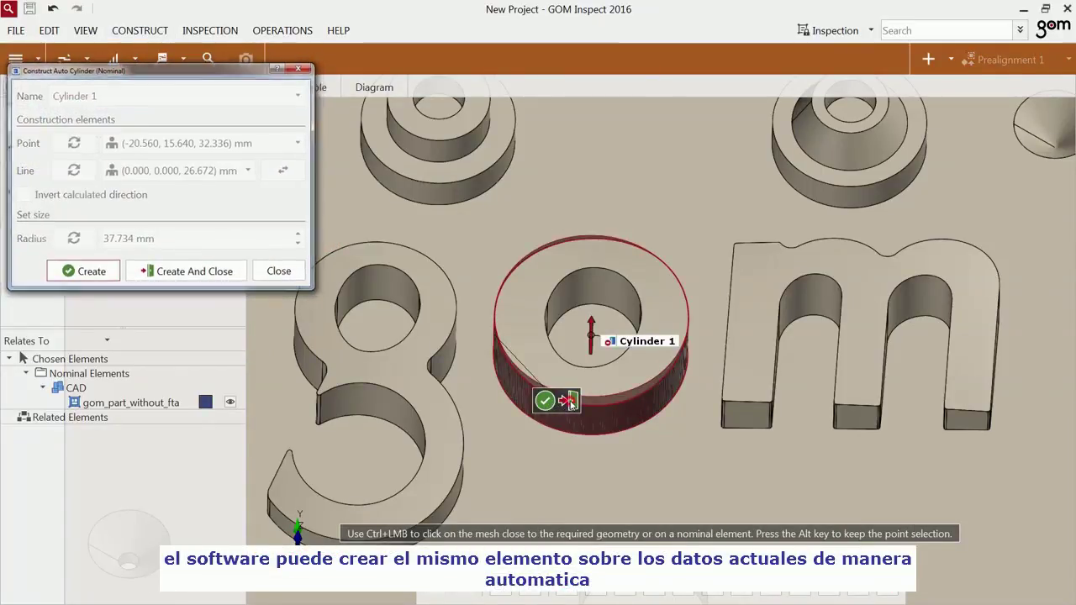
Step: Switch nominal Cylinder 1 to the Fitting Element measuring principle and start its diameter check
{"action": "right_click", "coordinate": [387, 252]}
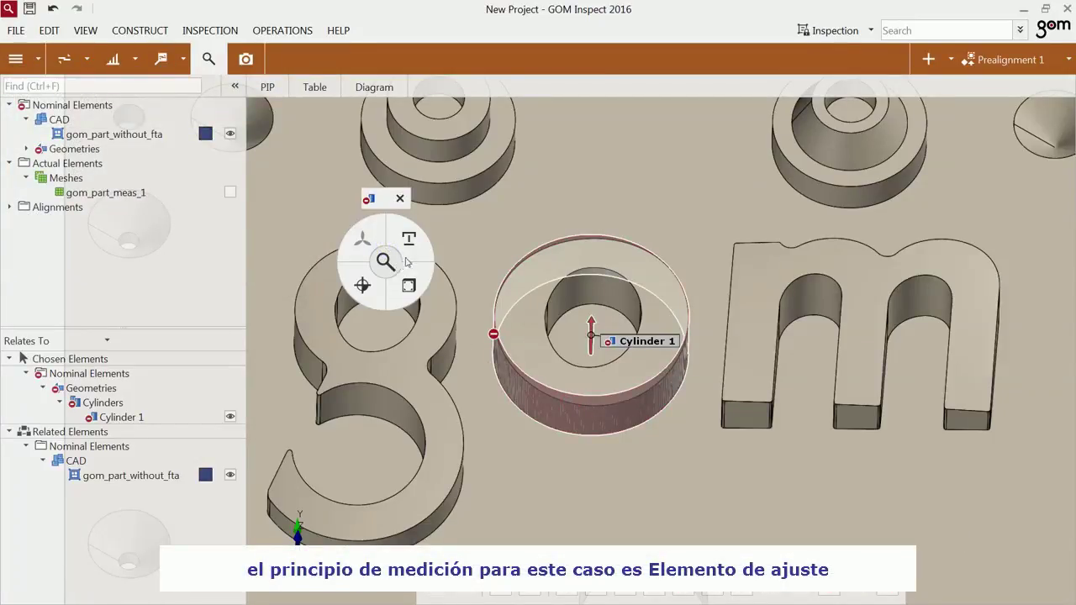
{"action": "mouse_move", "coordinate": [410, 244]}
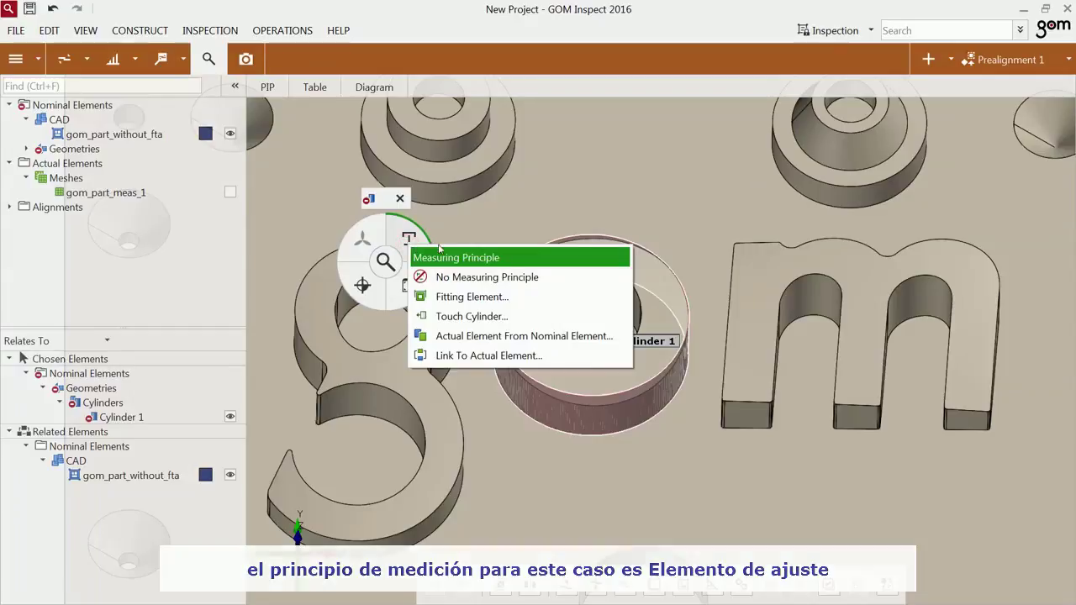
{"action": "left_click", "coordinate": [451, 297]}
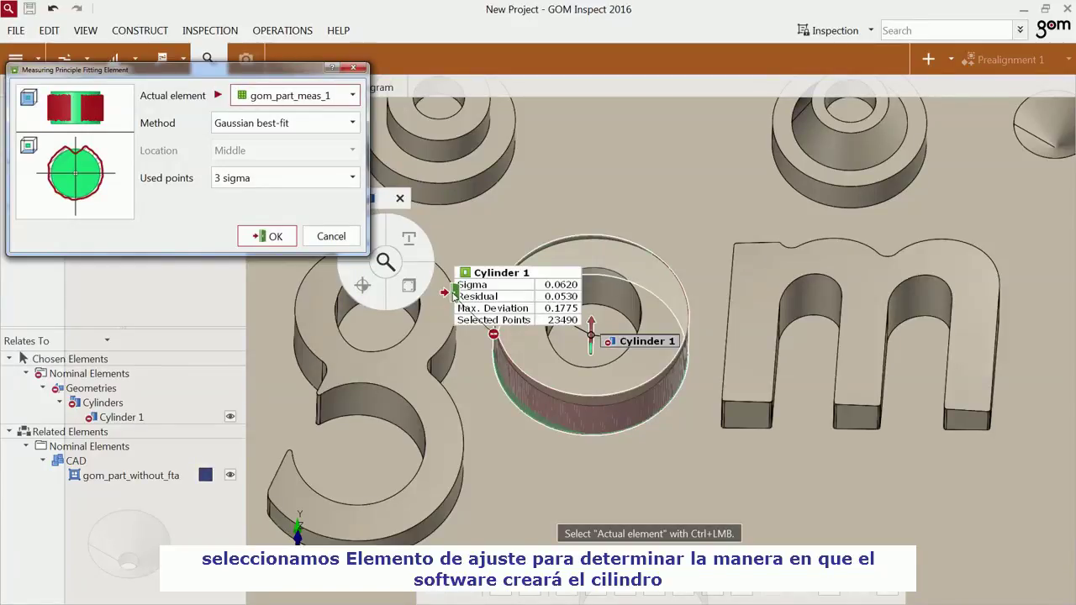
{"action": "key", "text": "Return"}
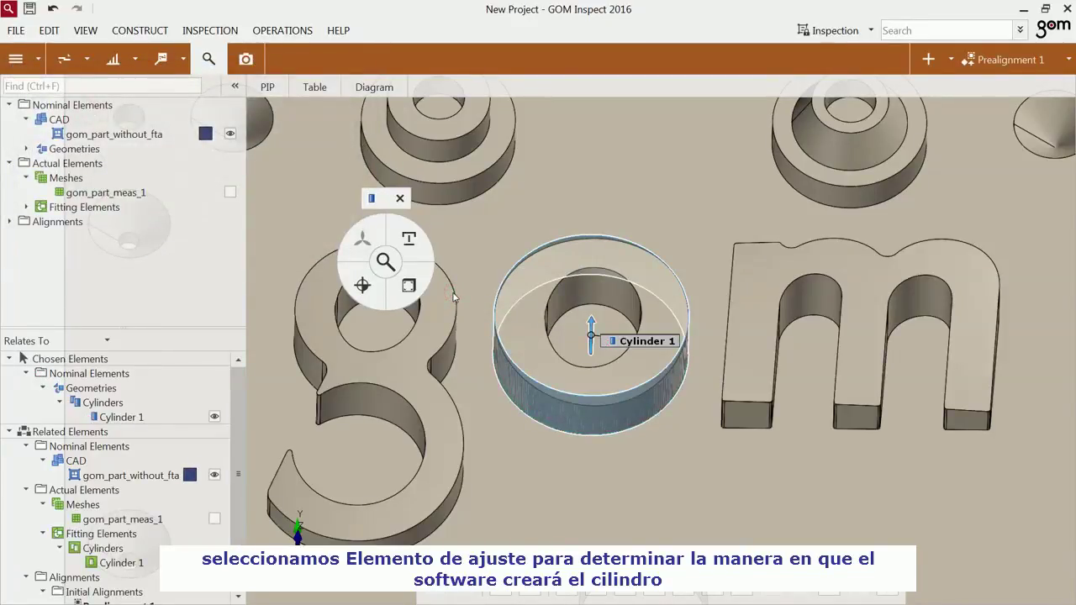
{"action": "left_click", "coordinate": [411, 281]}
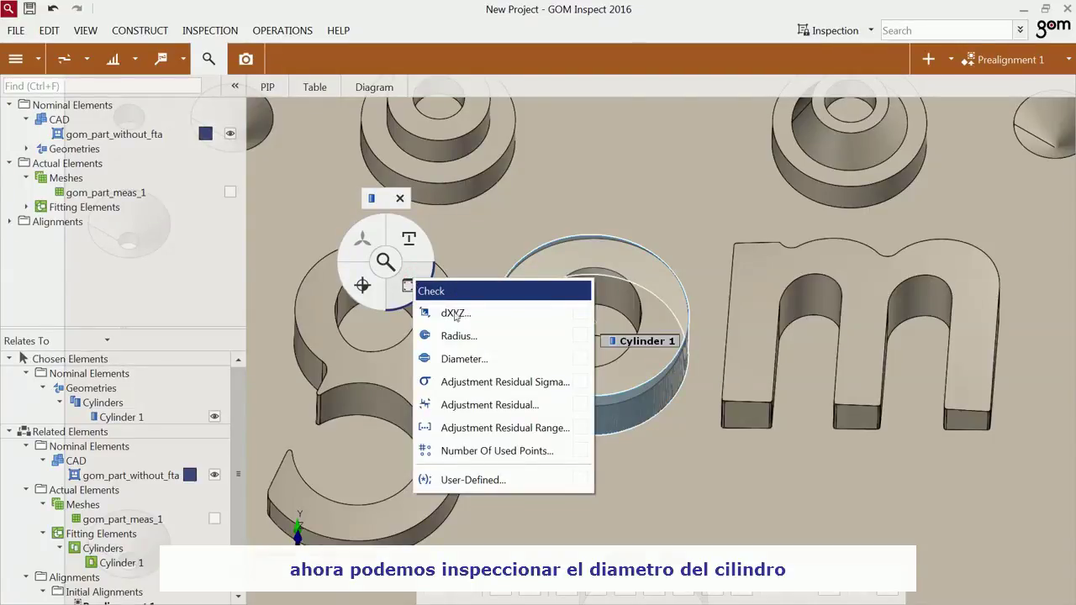
{"action": "left_click", "coordinate": [461, 360]}
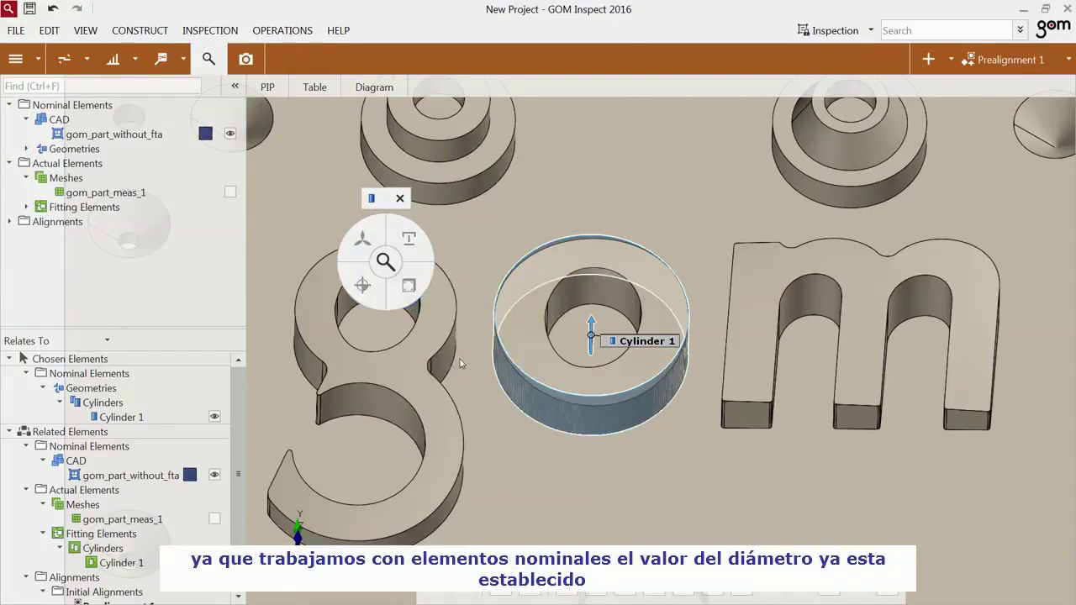